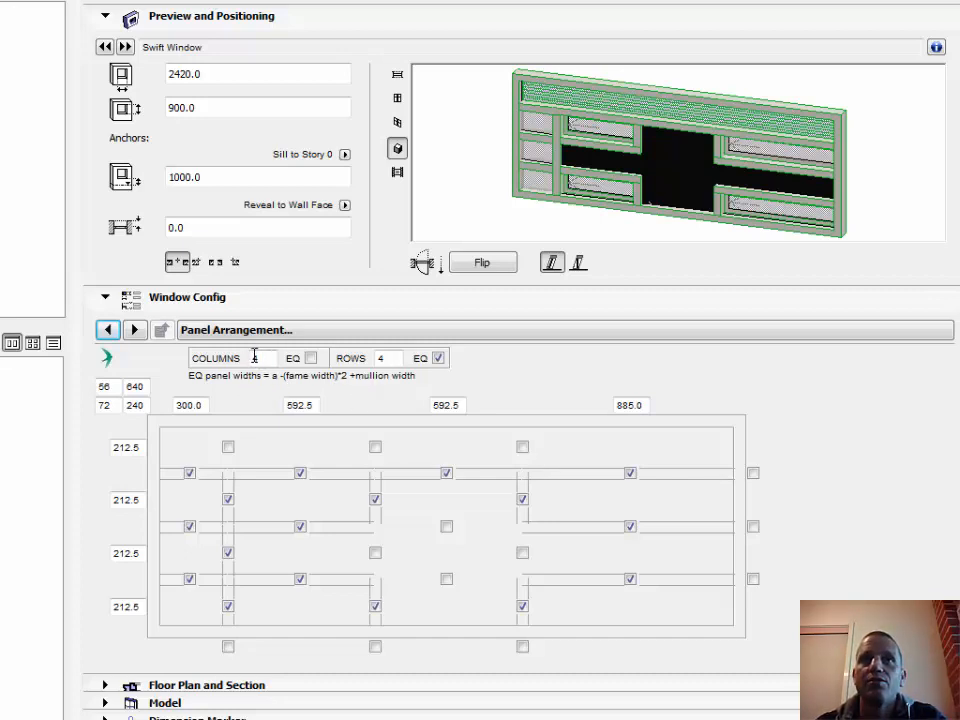
Try equal column widths and set the number of columns to 2 in the panel arrangement.
key("Tab")
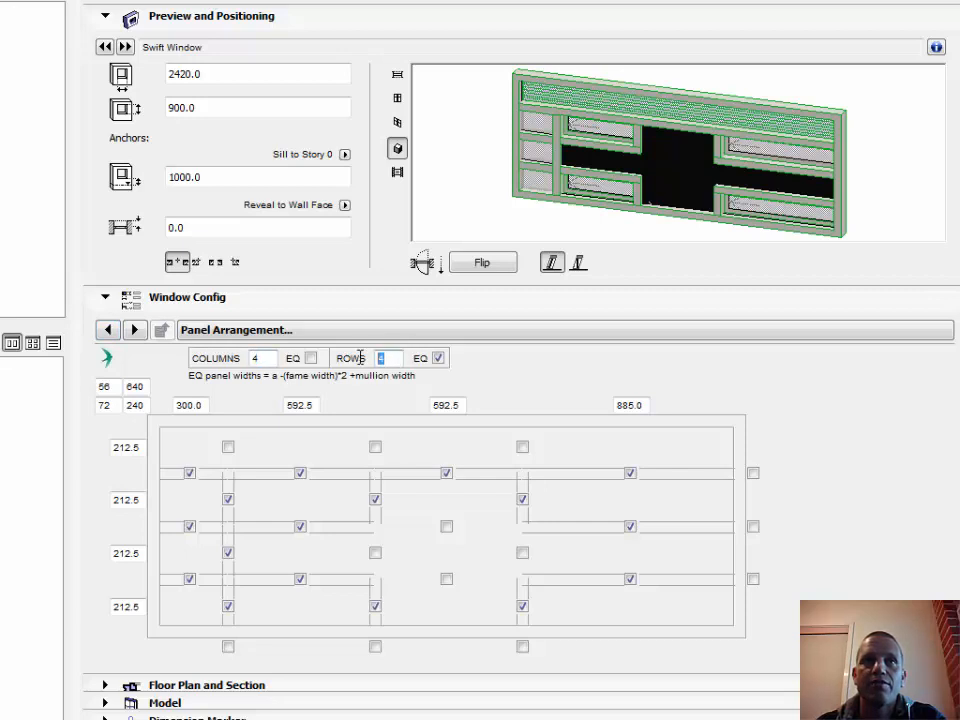
key("shift+Tab")
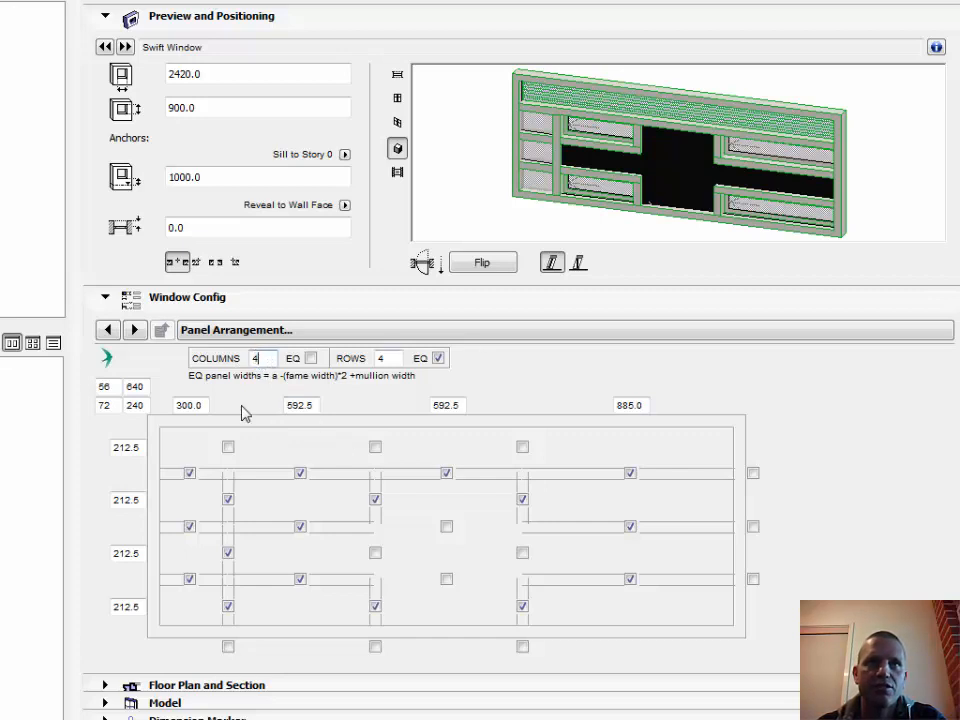
left_click(311, 357)
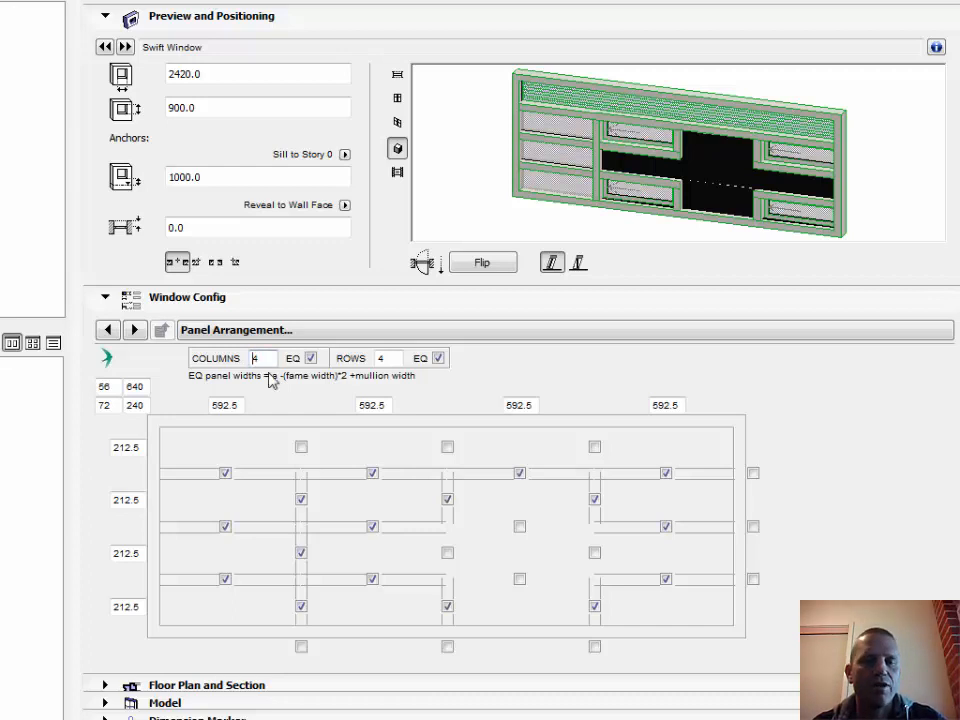
type("2")
key("Return")
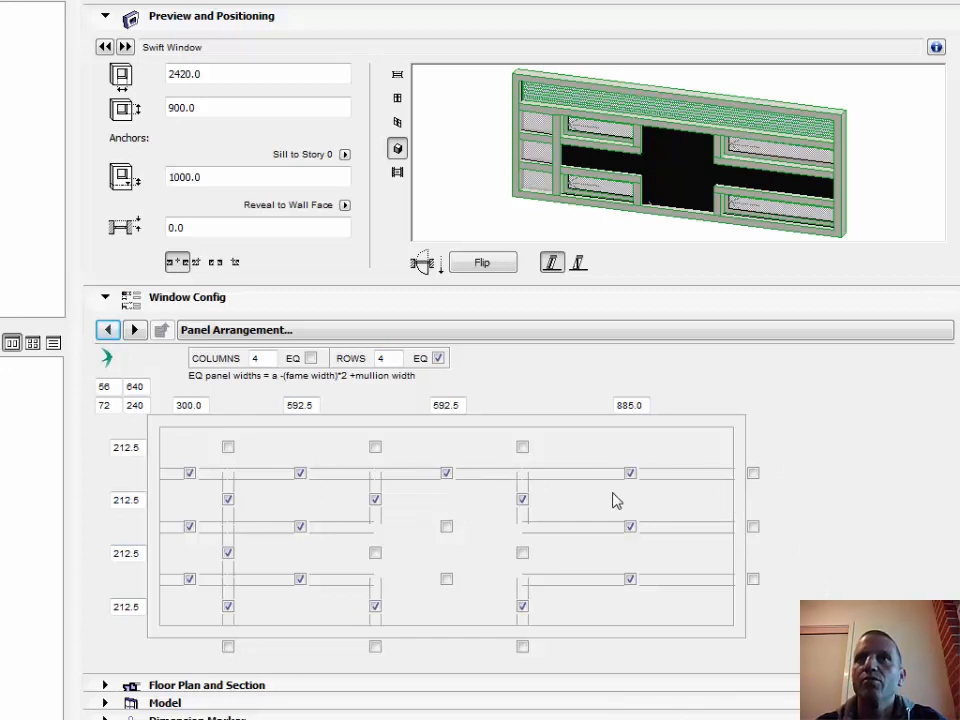
Remove the members beside and above the third column's second-row panel, and add full-height mullions on both sides of that column.
left_click(375, 499)
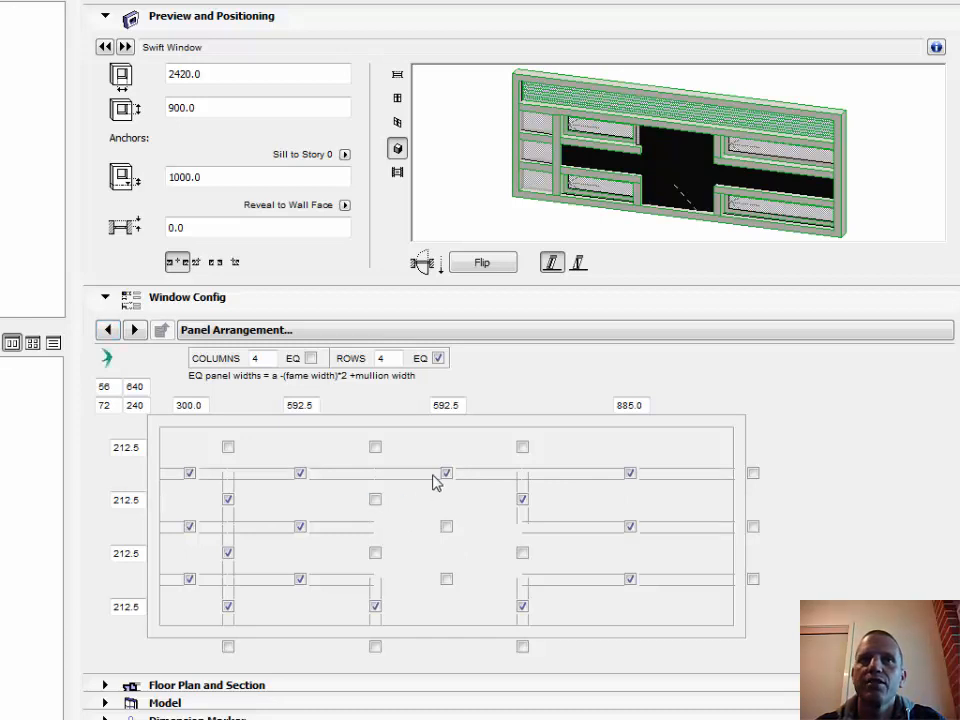
left_click(446, 472)
left_click(522, 499)
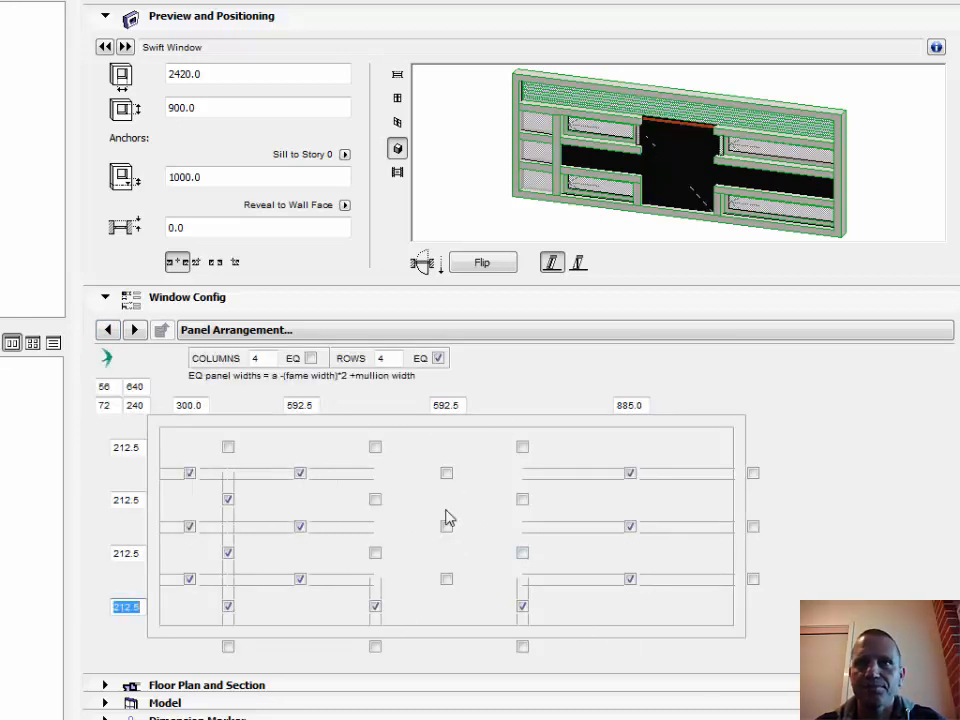
left_click(375, 646)
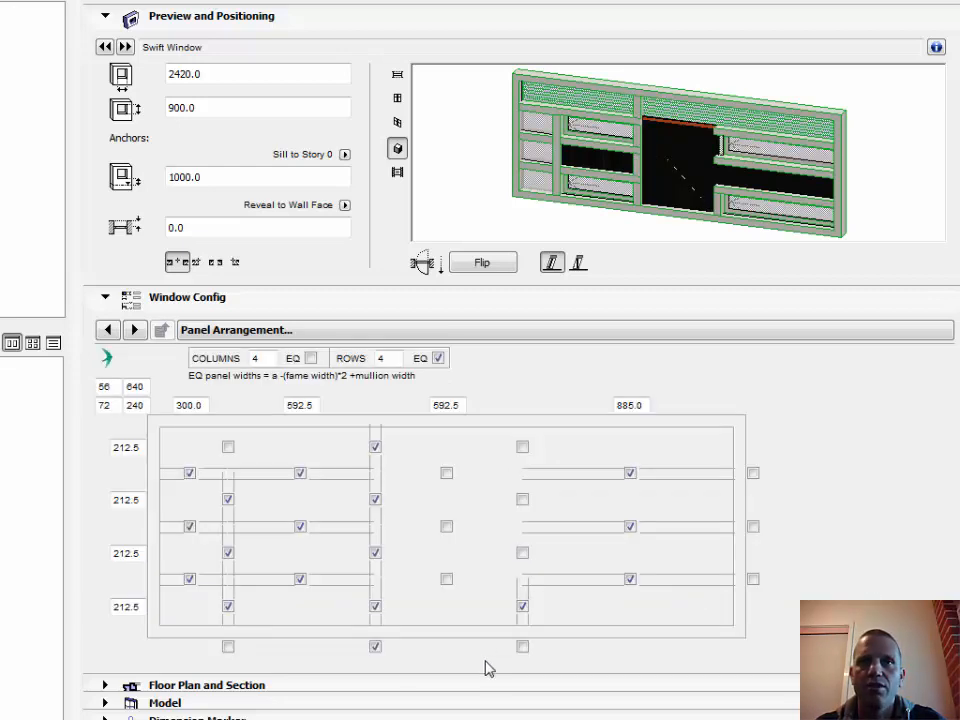
left_click(522, 647)
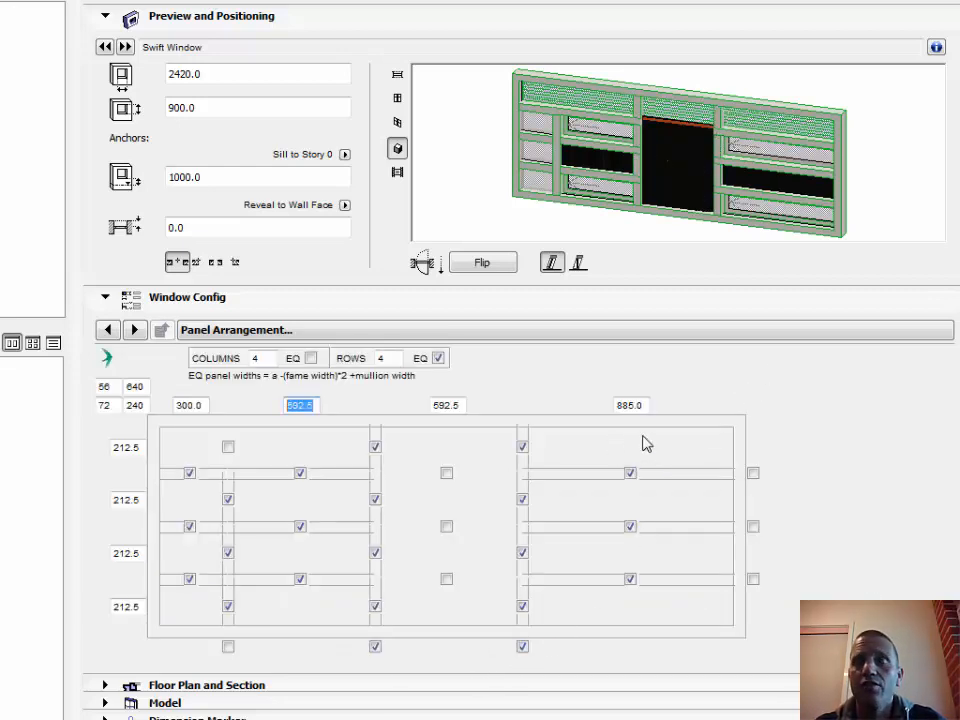
Resize the panel arrangement diagram to a width of 340 and a height of 140.
left_click(130, 386)
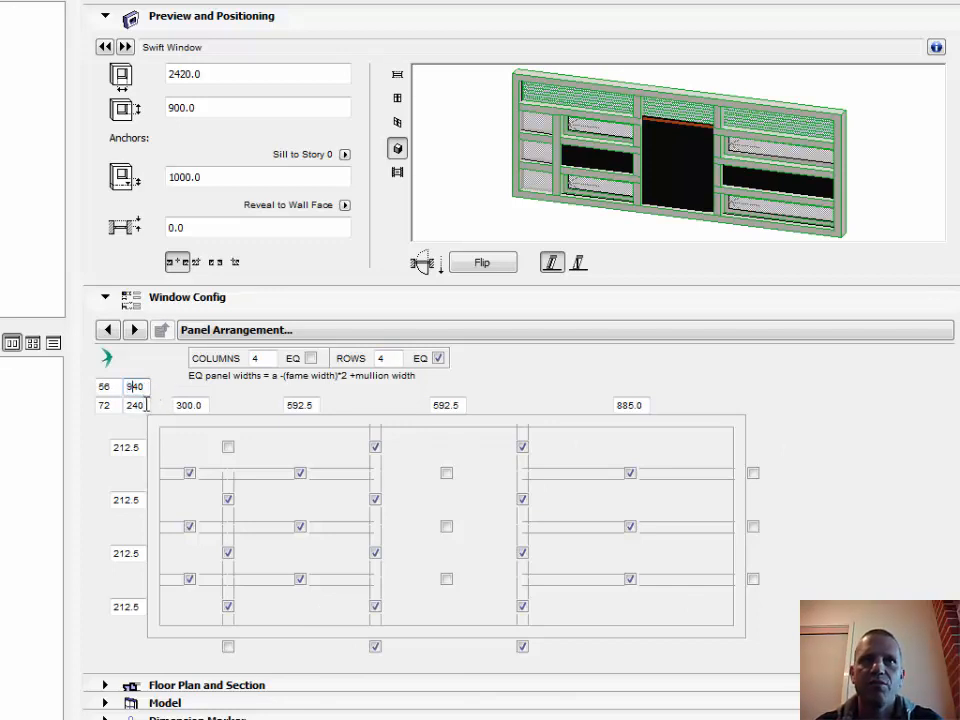
key("Return")
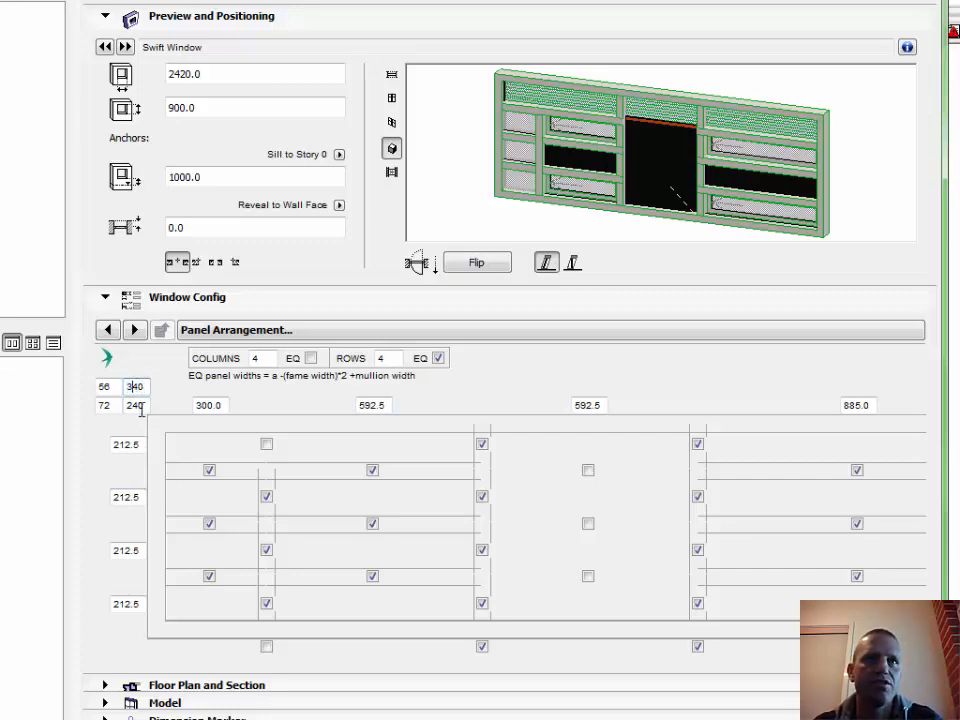
left_click(134, 405)
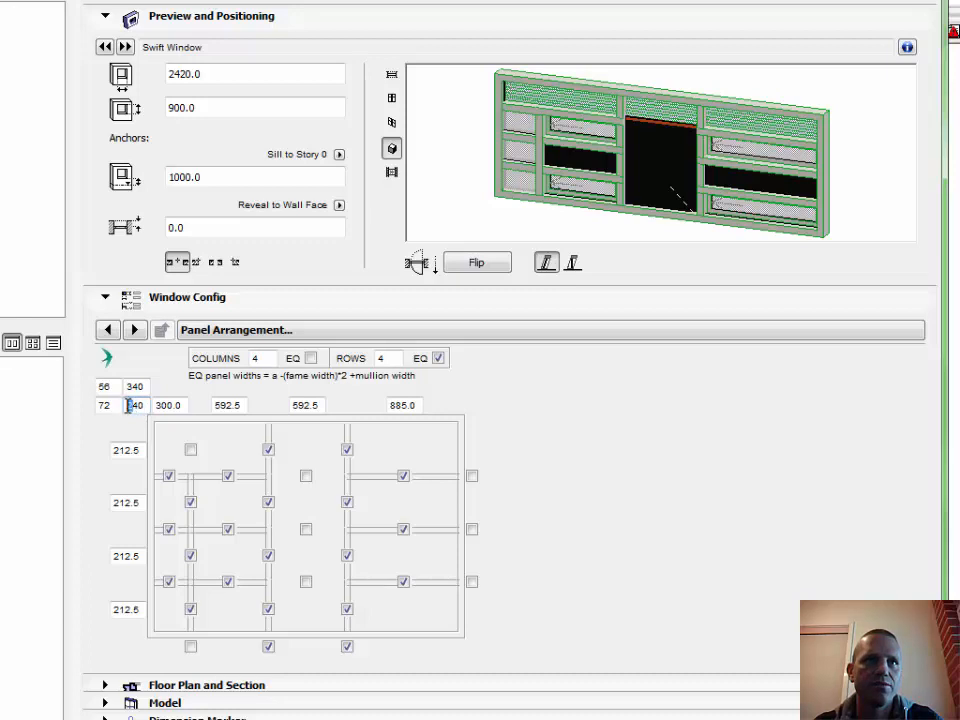
type("1")
left_click(143, 387)
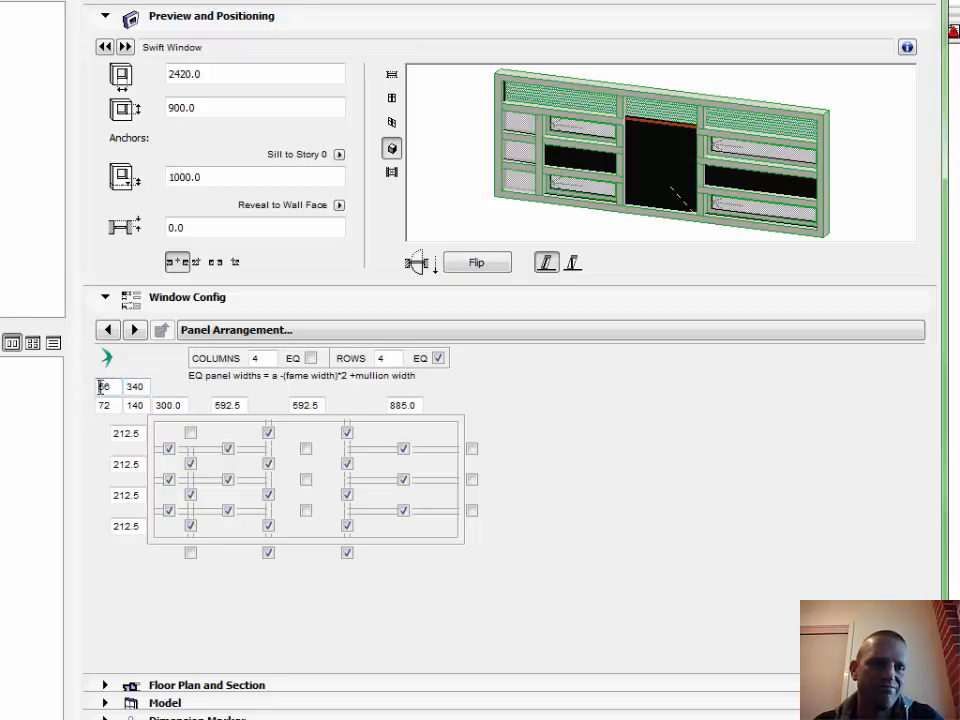
Try a horizontal offset of 156 for the diagram and return it to 56.
key("Return")
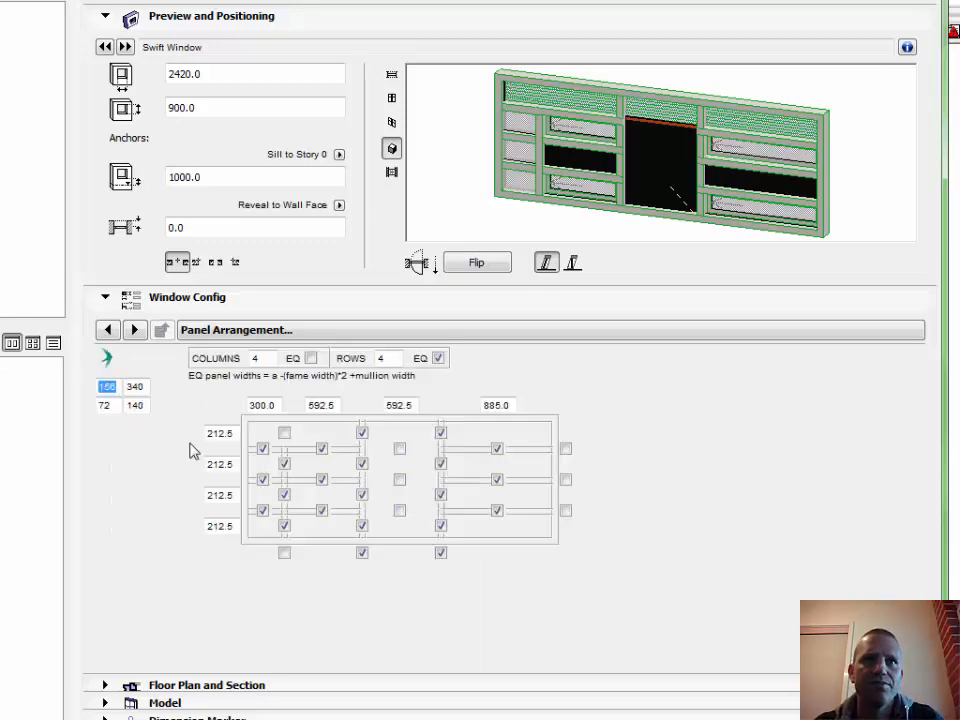
left_click(109, 386)
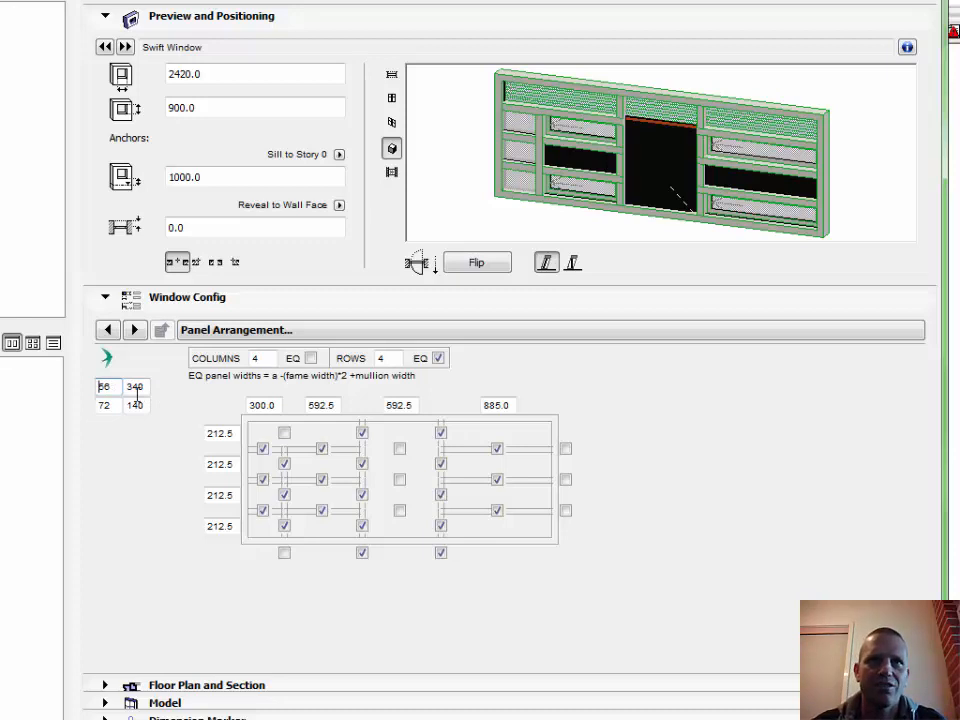
key("Return")
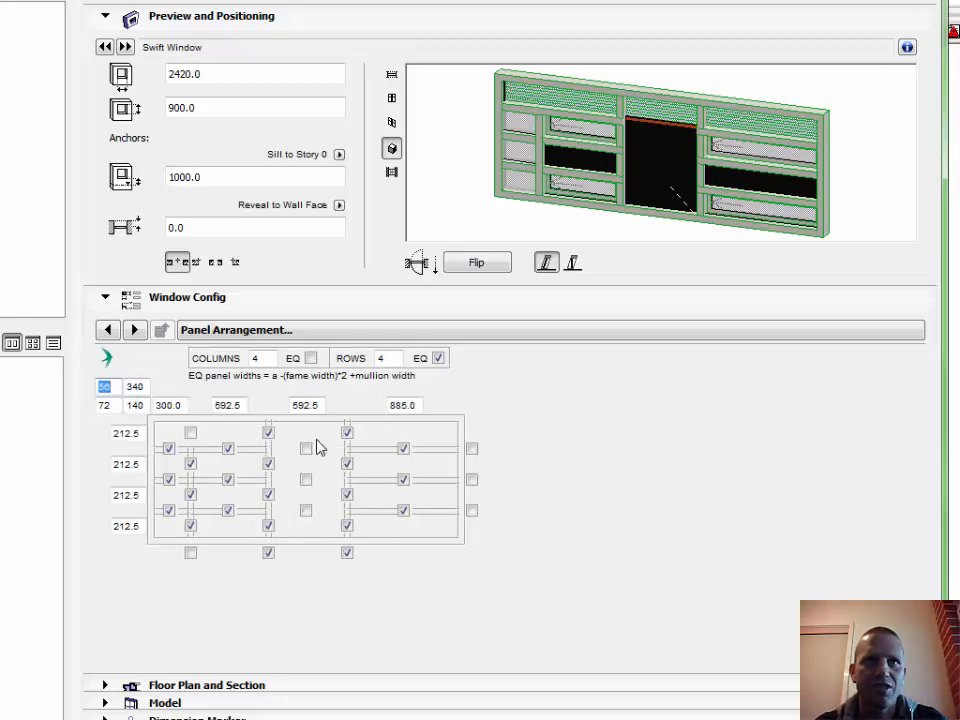
Set the diagram's width back to 640 and its height back to 240.
type("6")
left_click(134, 405)
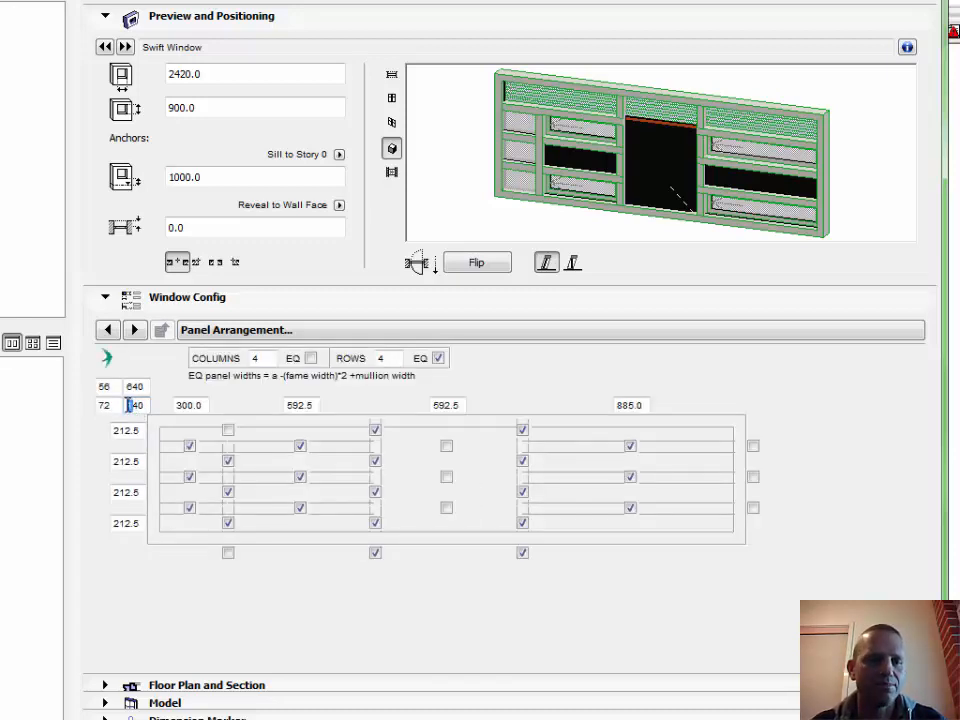
type("2")
key("Return")
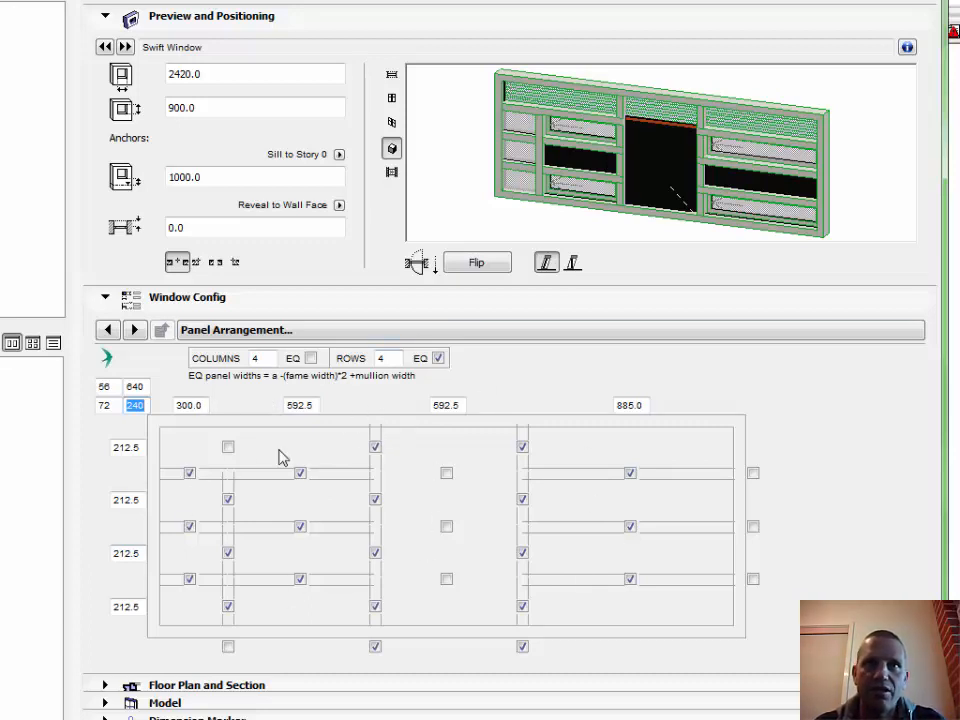
Restore the original panel arrangement, with partial mullions around the third column and a continuous transom below the top row.
left_click_drag(188, 405, 174, 405)
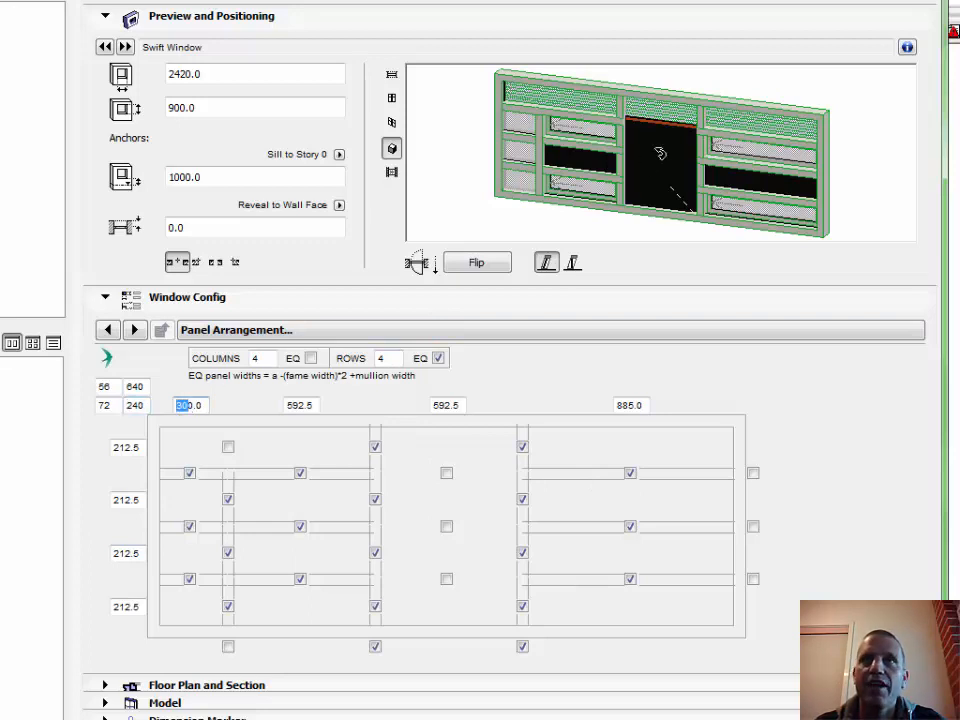
left_click(522, 552)
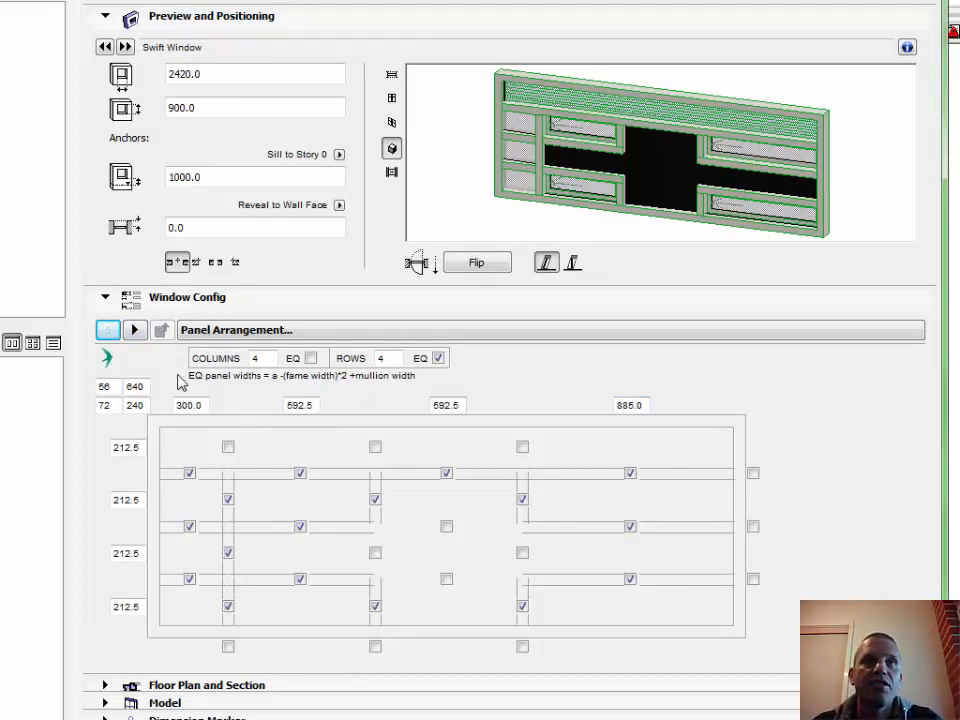
Open the Intersections settings and examine the joint options of the first upper junction and the central junction.
left_click(134, 329)
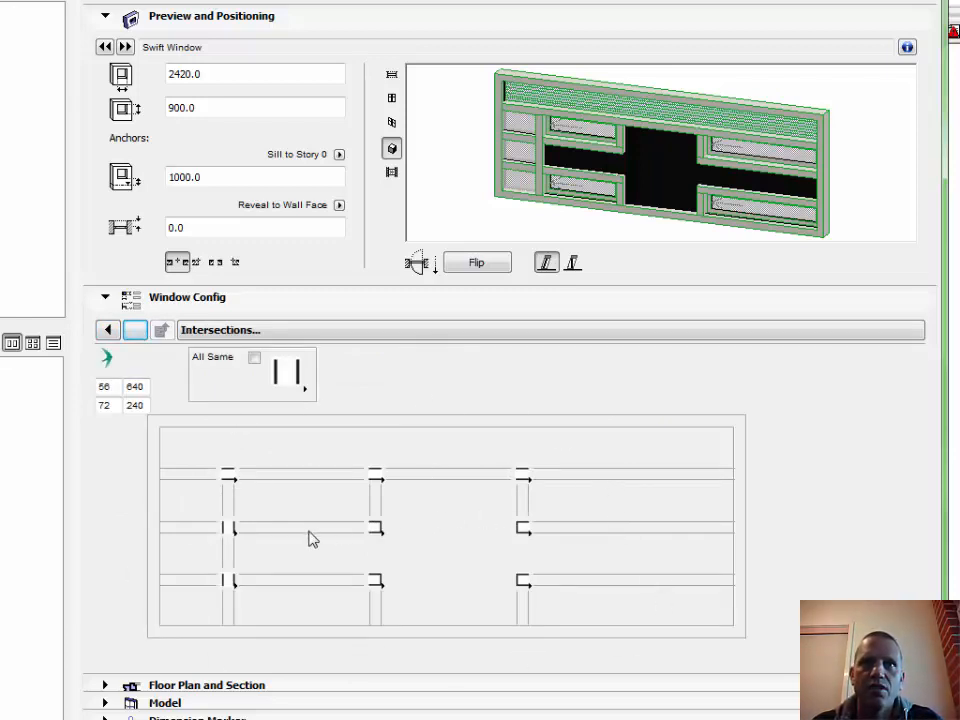
left_click(229, 475)
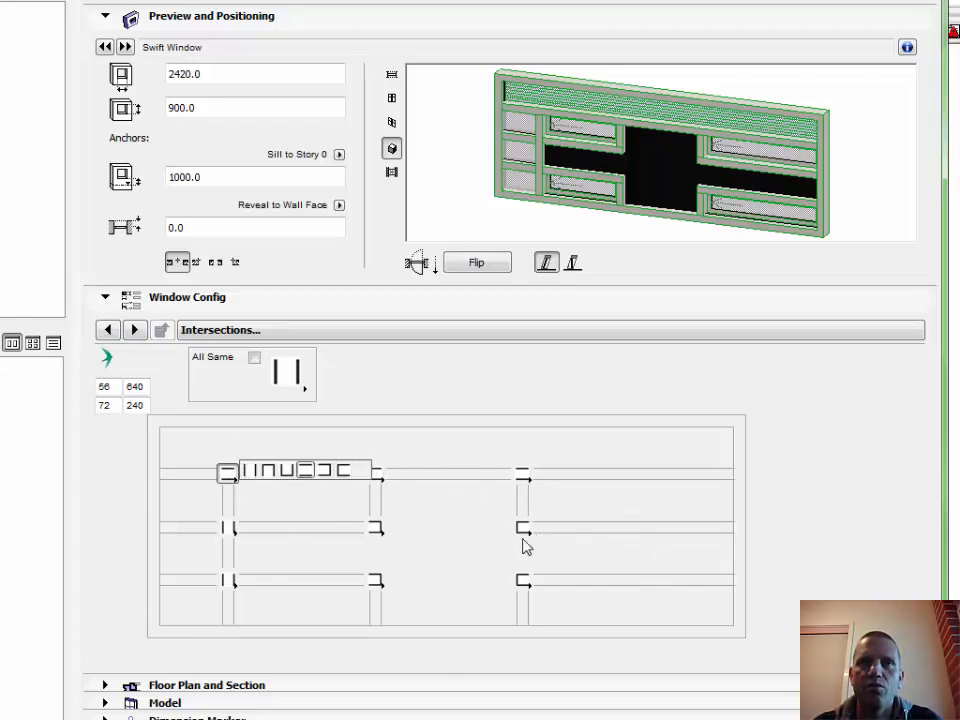
left_click(380, 536)
left_click(377, 530)
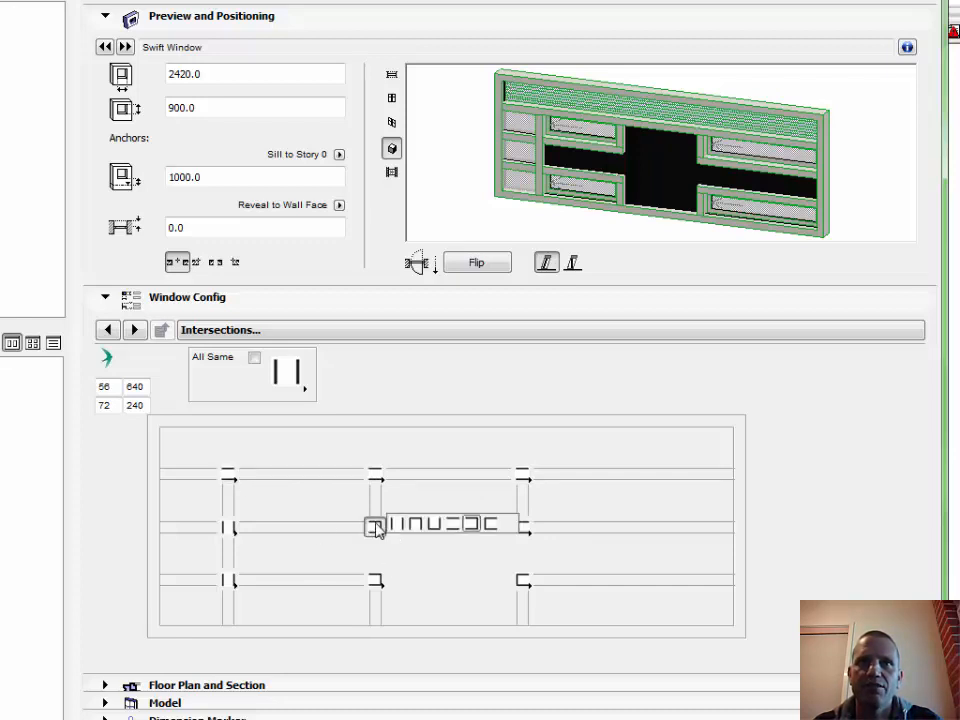
left_click(240, 485)
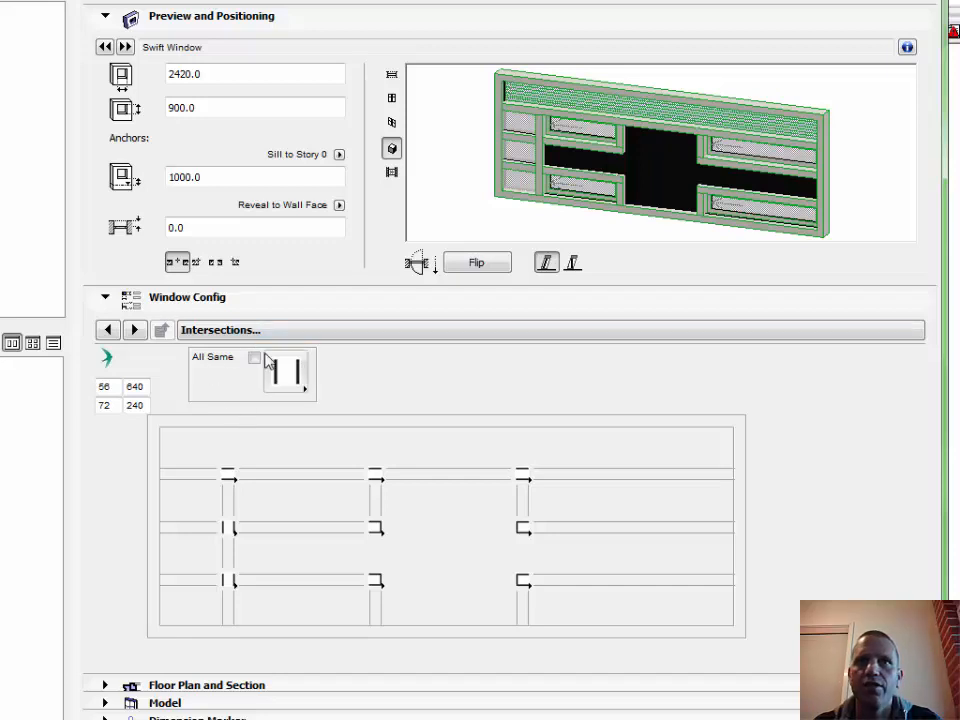
left_click(376, 536)
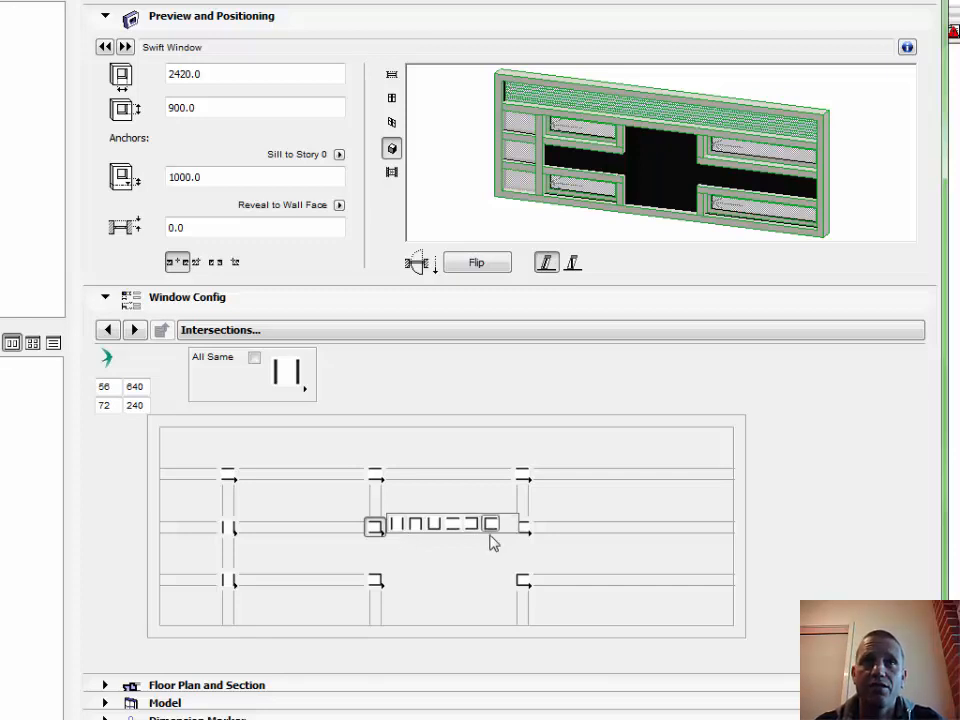
left_click(410, 553)
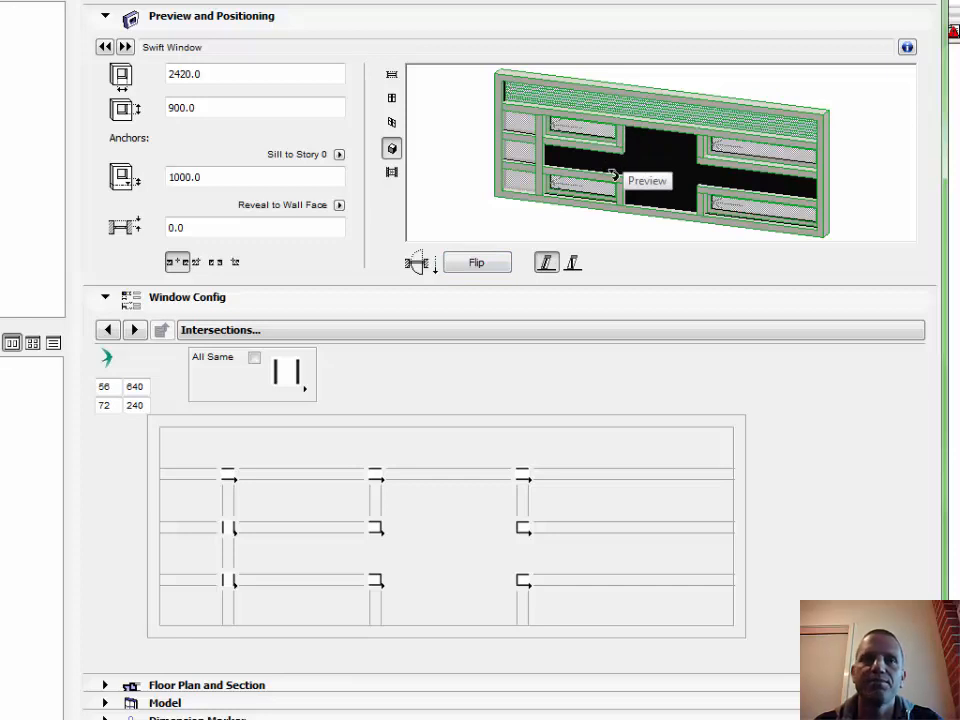
left_click(225, 225)
right_click(267, 294)
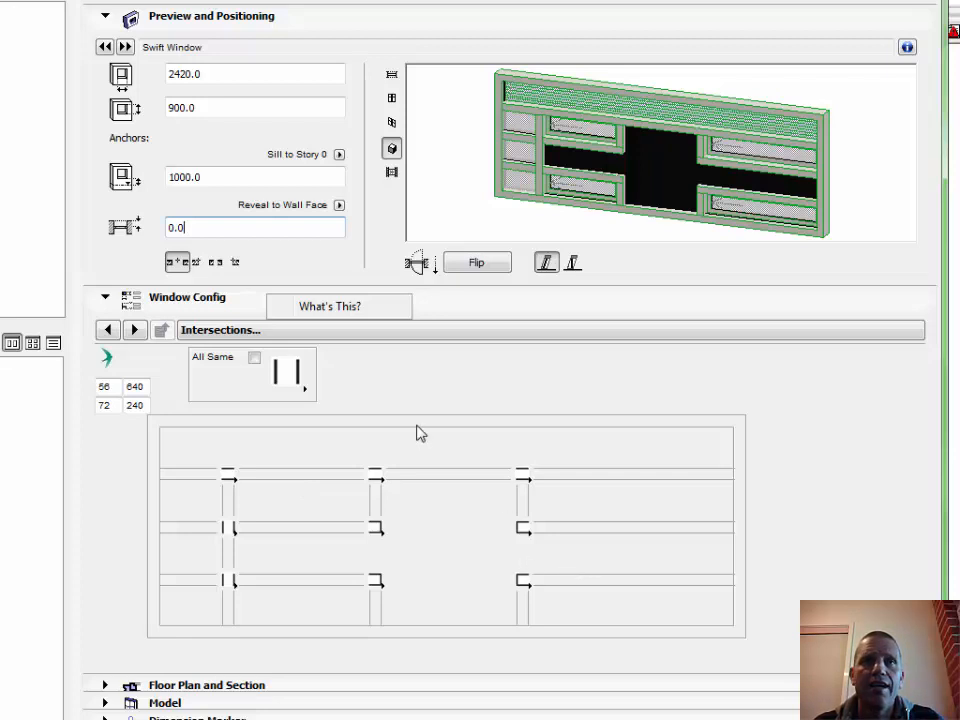
In the Glass settings, set the third column's third-row panel to Paint - Cadmium Orange.
left_click(134, 329)
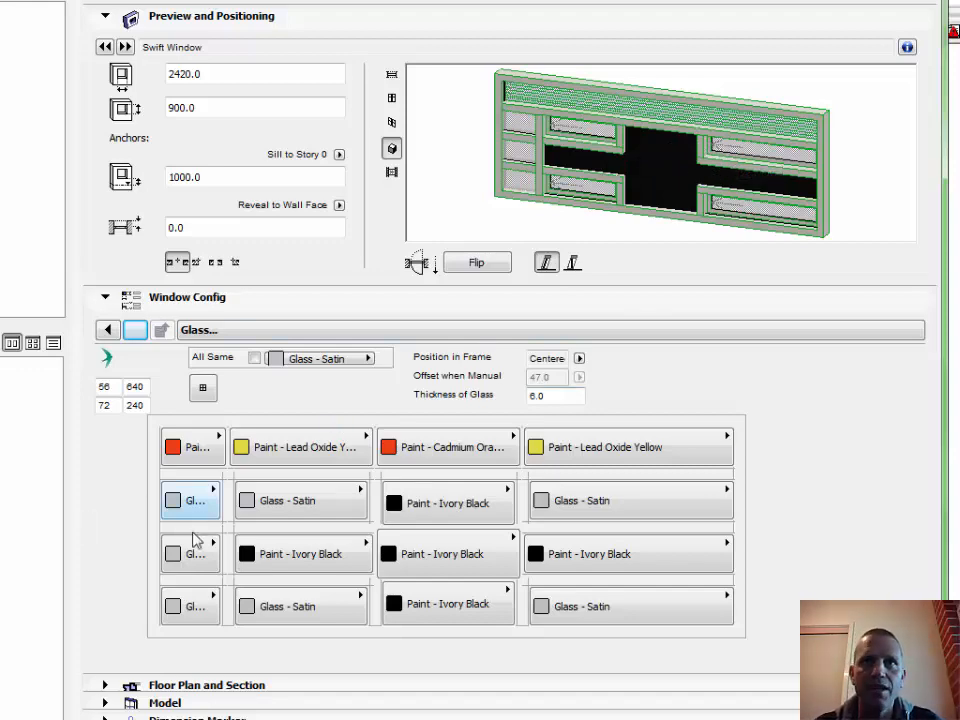
left_click(445, 566)
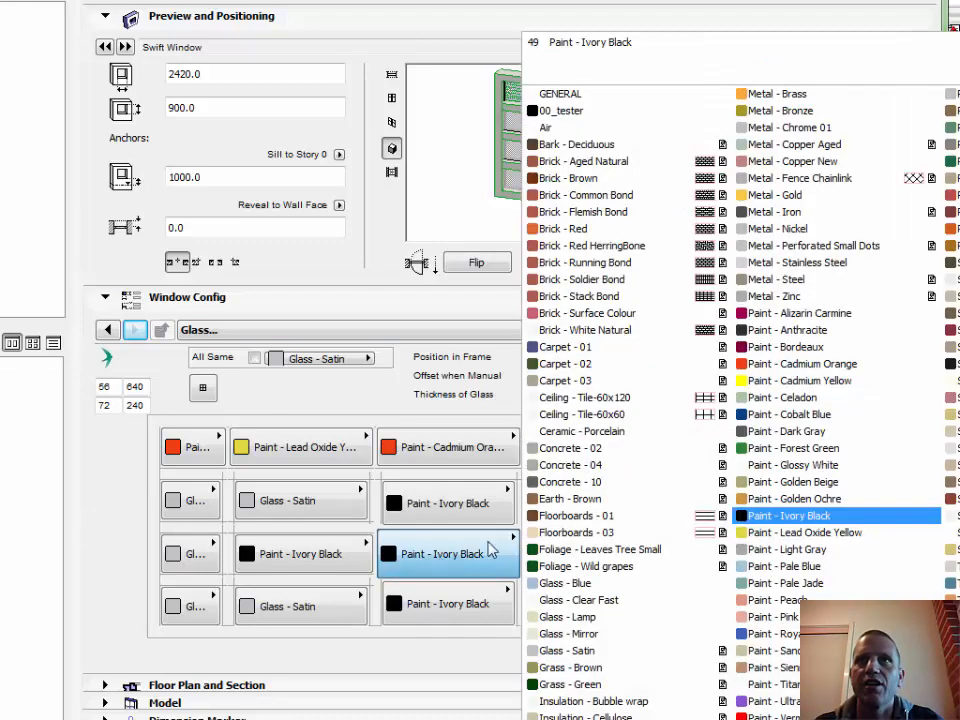
left_click(830, 364)
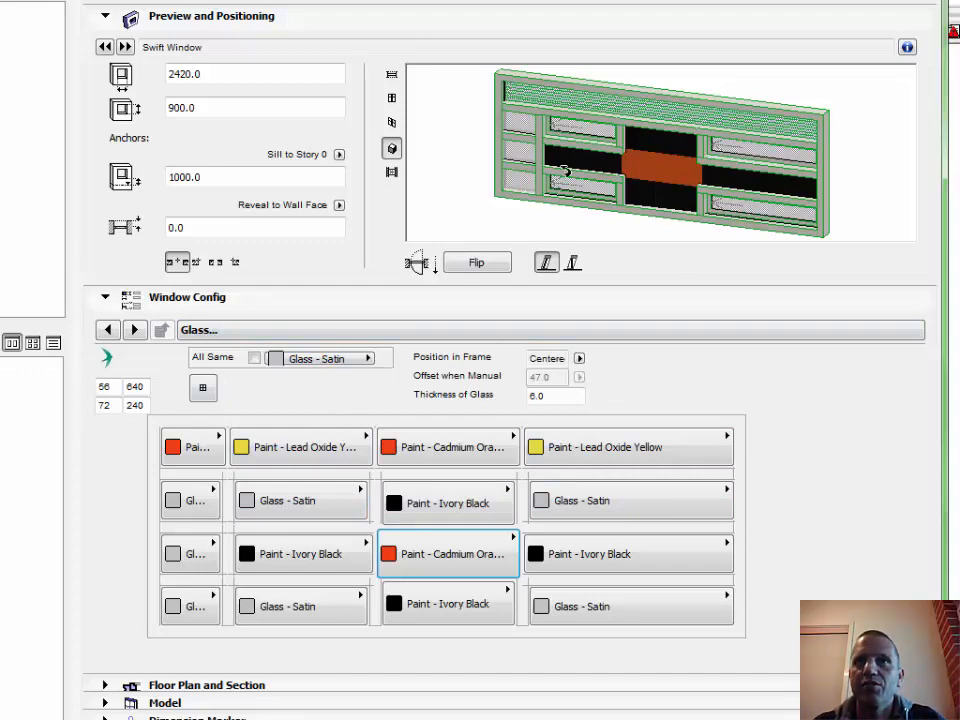
Browse the material lists of the second column's upper two panels, keeping Paint - Lead Oxide Yellow and Glass - Satin.
left_click(306, 450)
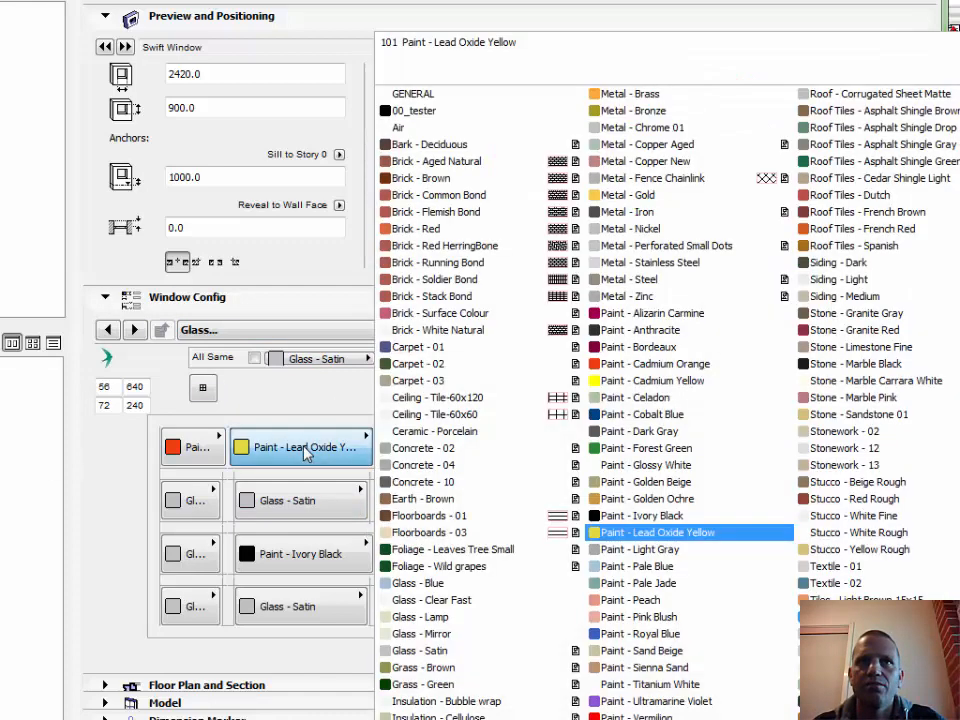
left_click(322, 502)
left_click(330, 508)
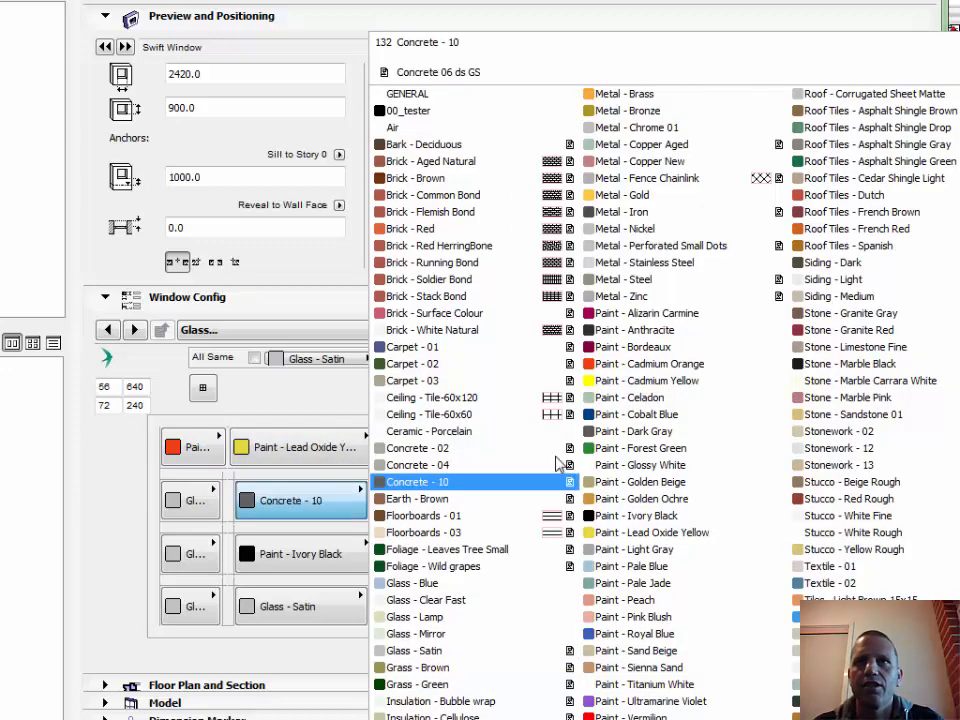
left_click(296, 543)
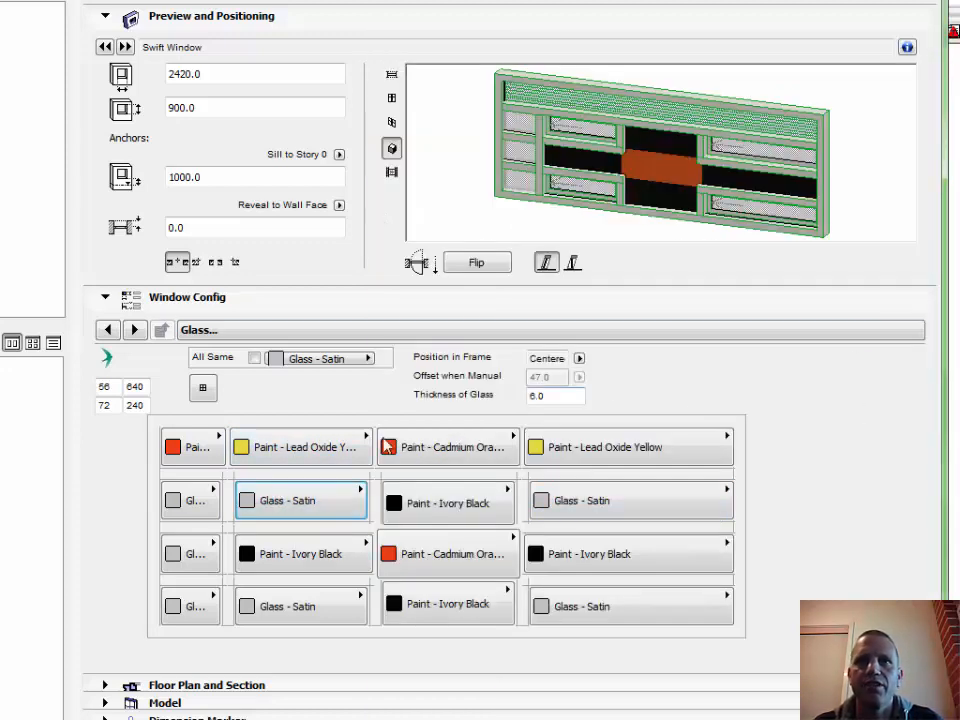
left_click(300, 447)
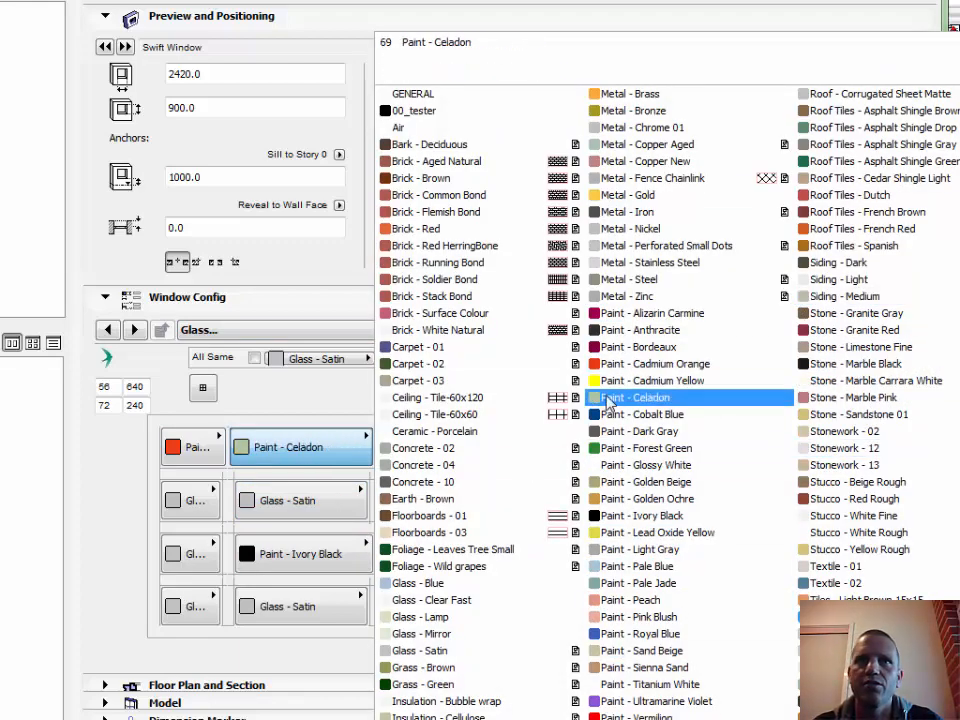
left_click(654, 531)
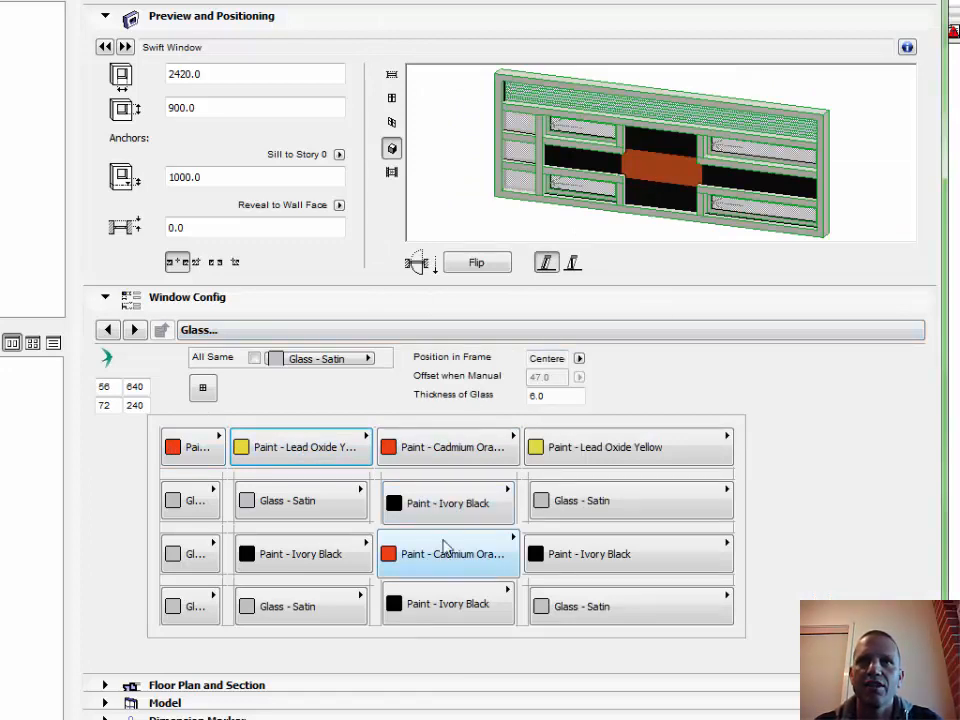
In the glass material array, set the first column's row 2 value to 77 and its rows 1 and 3 to 49.
left_click(204, 398)
left_click_drag(122, 336, 511, 340)
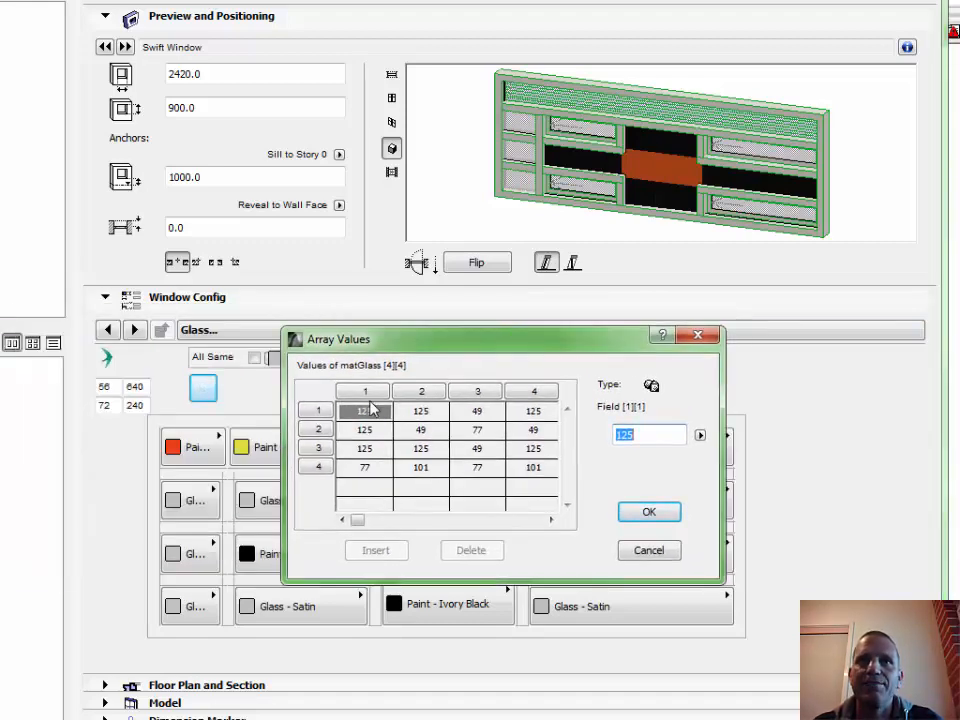
left_click(485, 436)
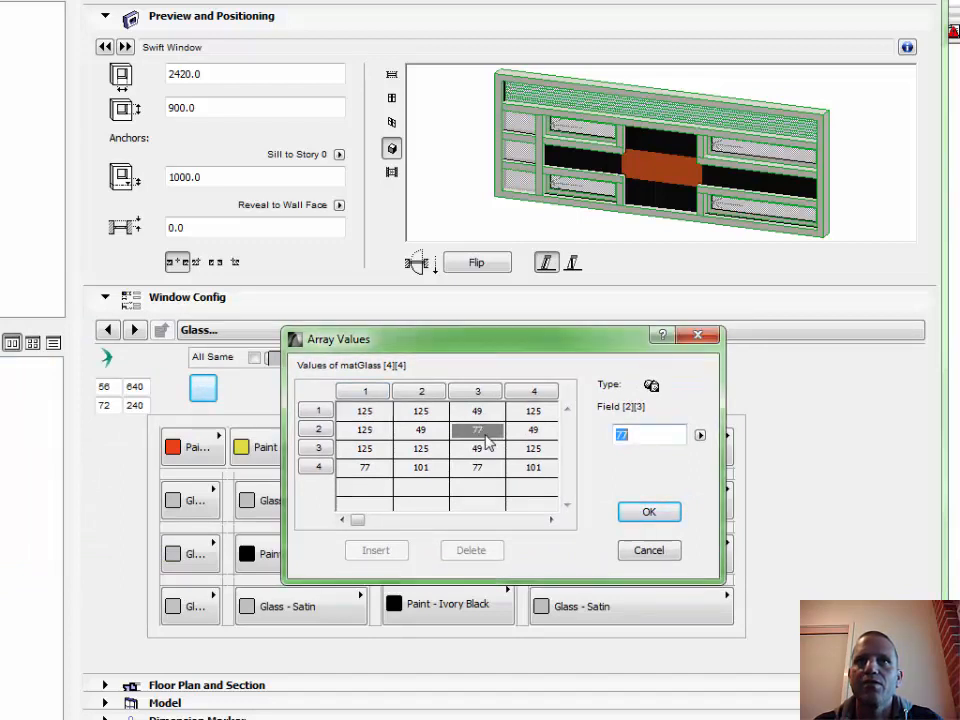
left_click(489, 447)
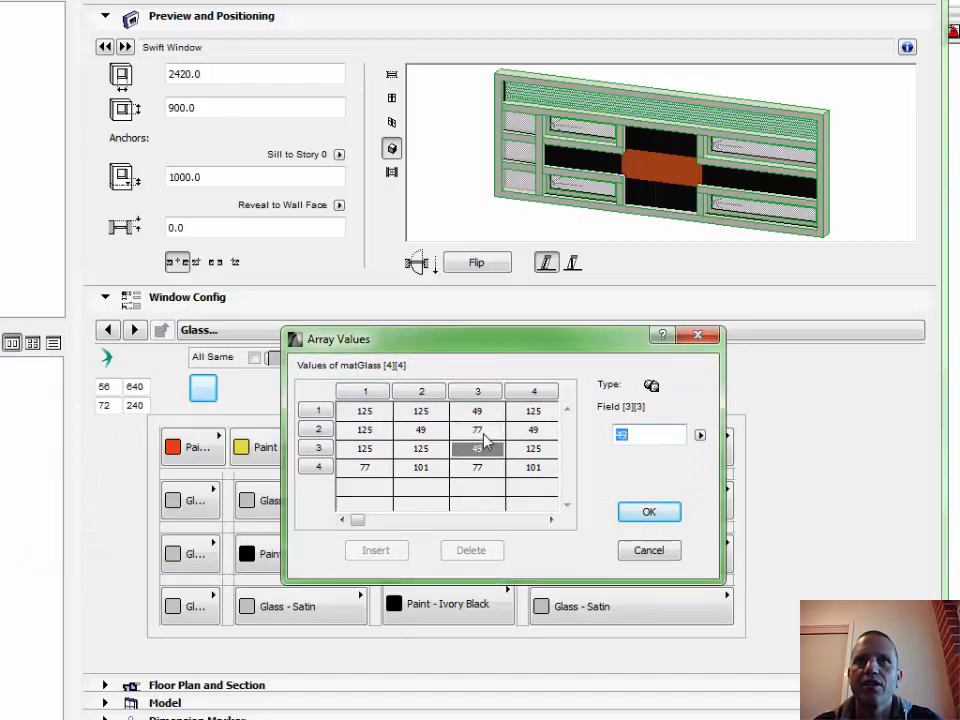
left_click(480, 434)
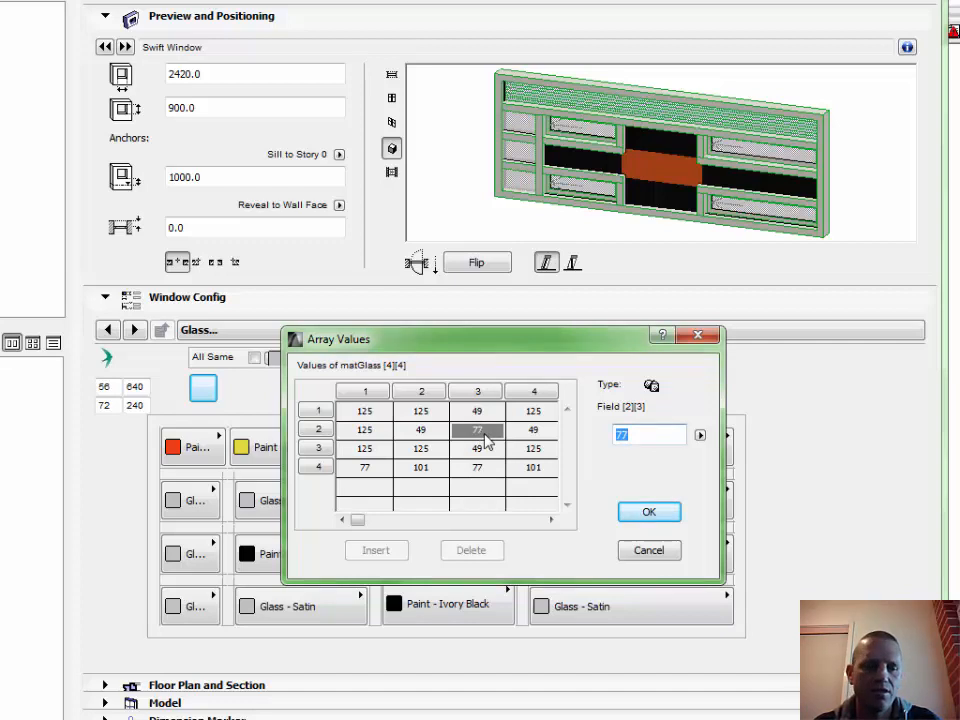
left_click(362, 430)
type("77")
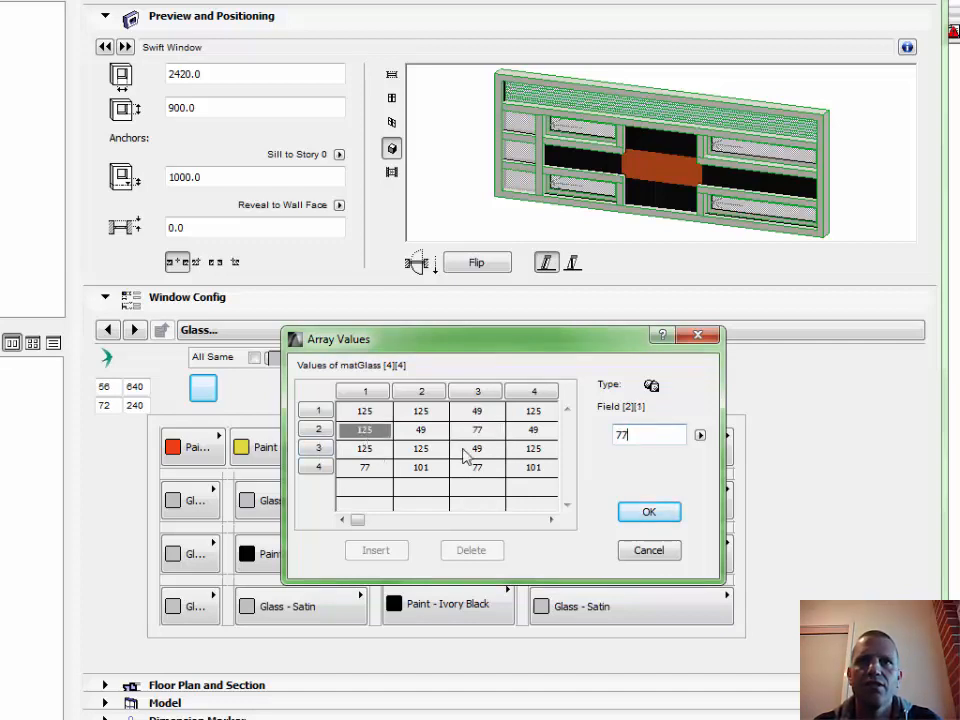
left_click(422, 432)
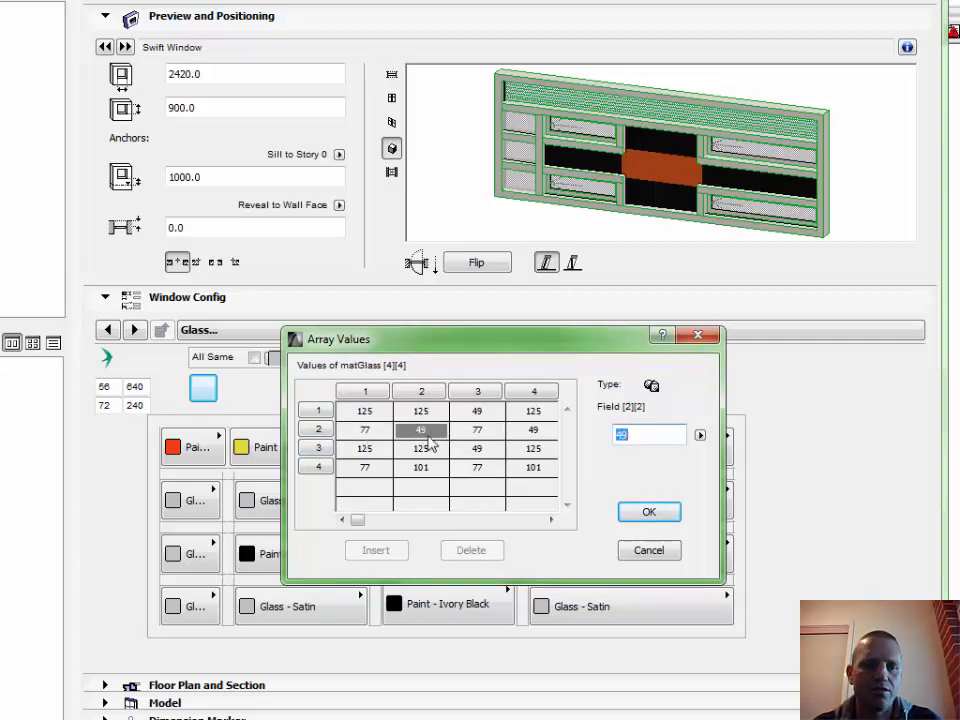
left_click(364, 418)
type("49")
left_click(368, 450)
type("49")
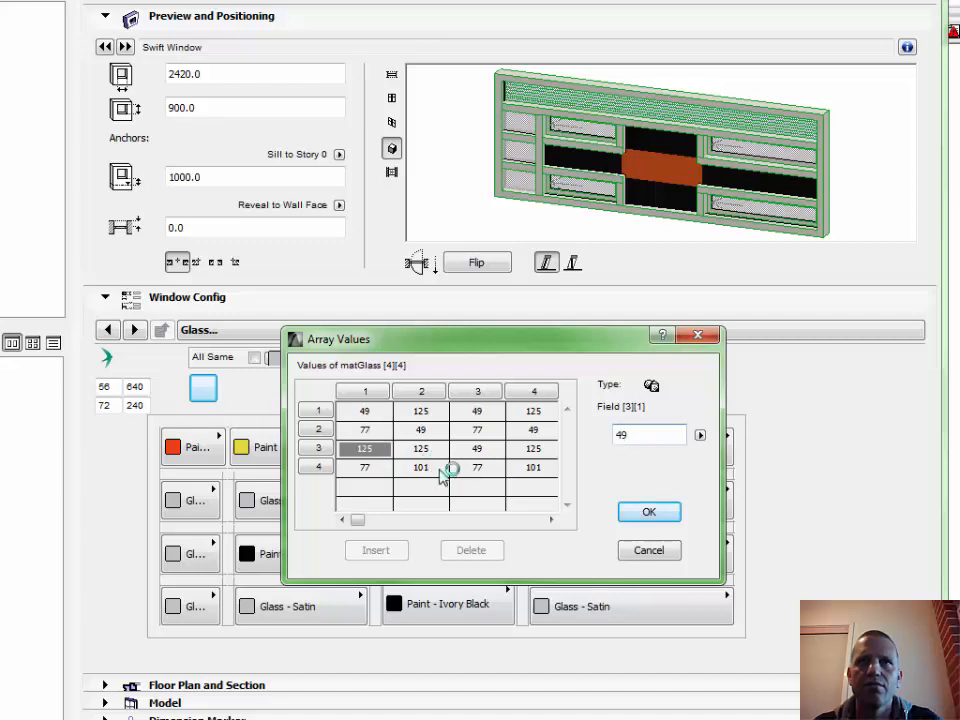
Set the array's second column to 49 in row 4 and 77 in rows 3 and 1, and apply the values.
left_click(480, 468)
left_click(440, 468)
type("49")
left_click(476, 470)
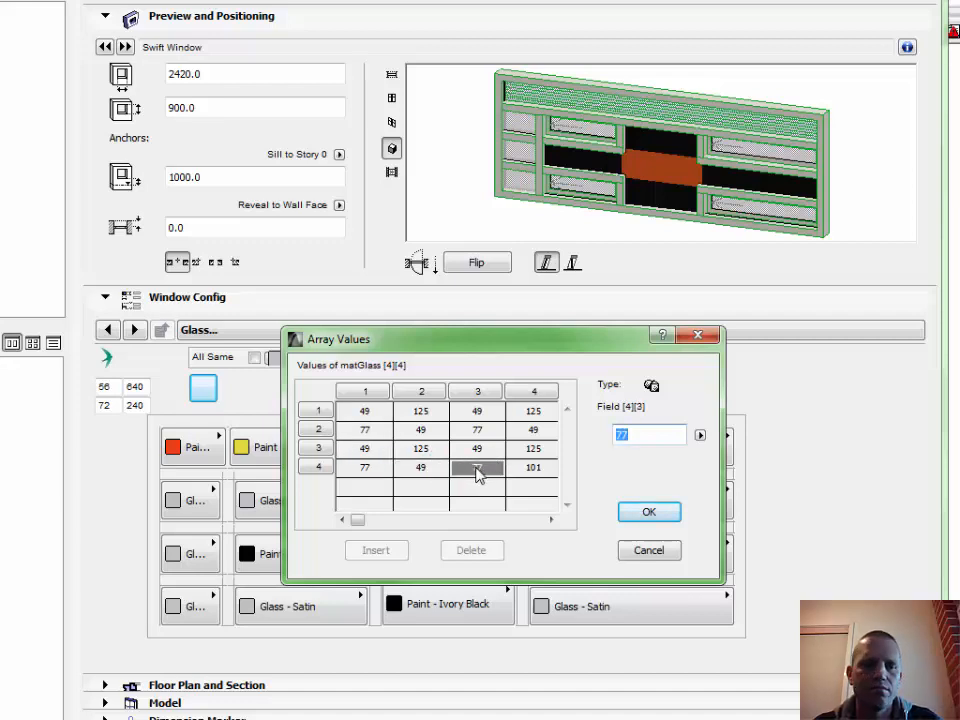
left_click(437, 447)
type("77")
left_click(421, 411)
type("77")
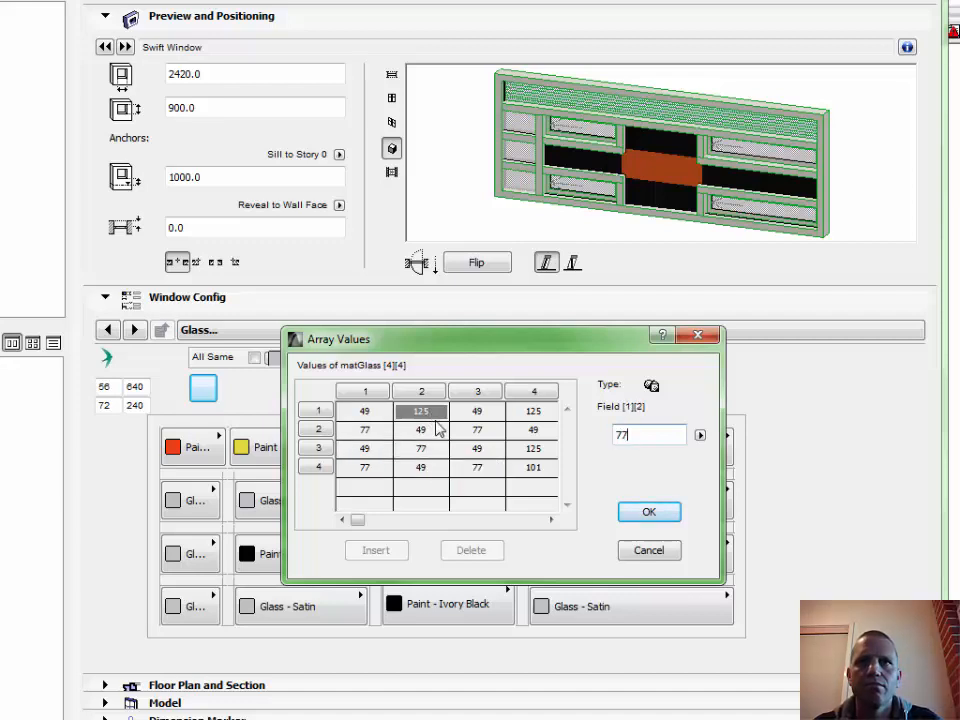
left_click(648, 513)
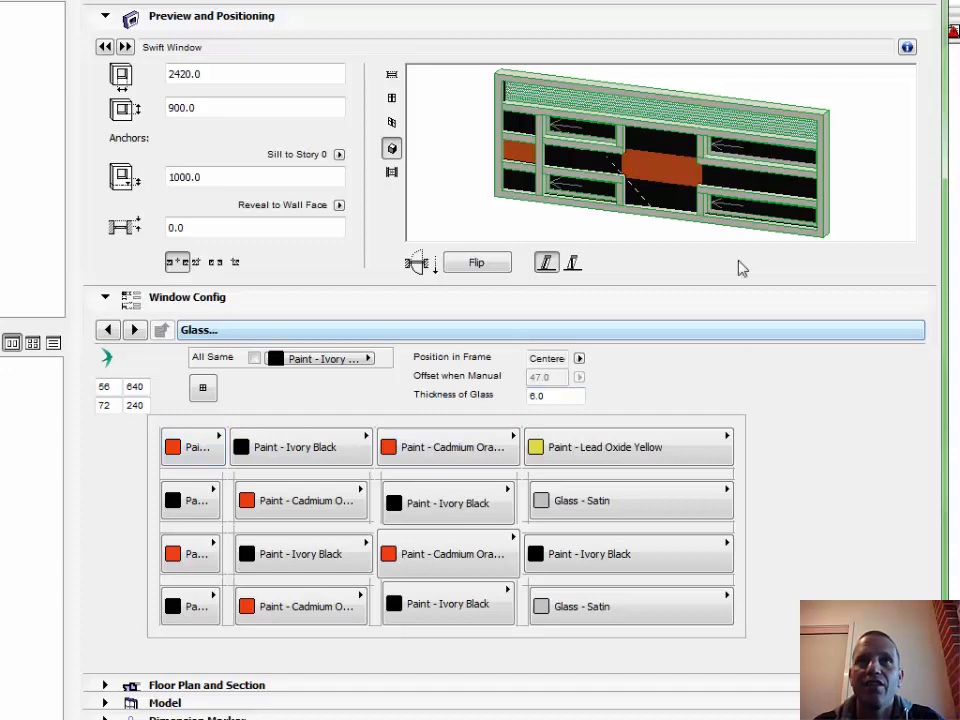
In the Operable Elements position settings, change the second column's bottom opening to type Awning.
left_click(136, 331)
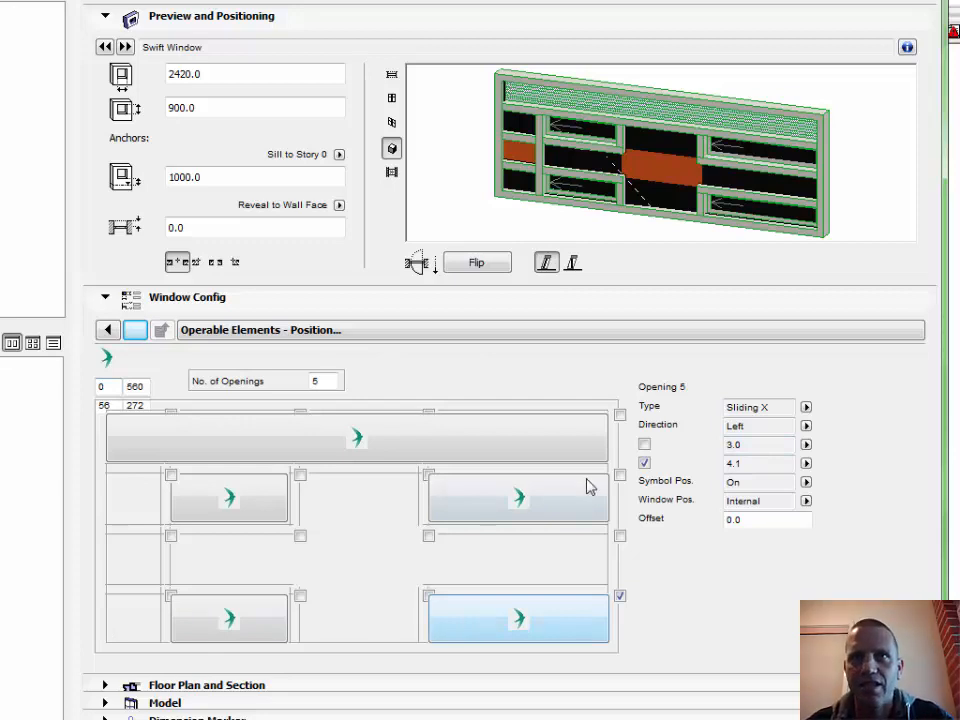
left_click(381, 446)
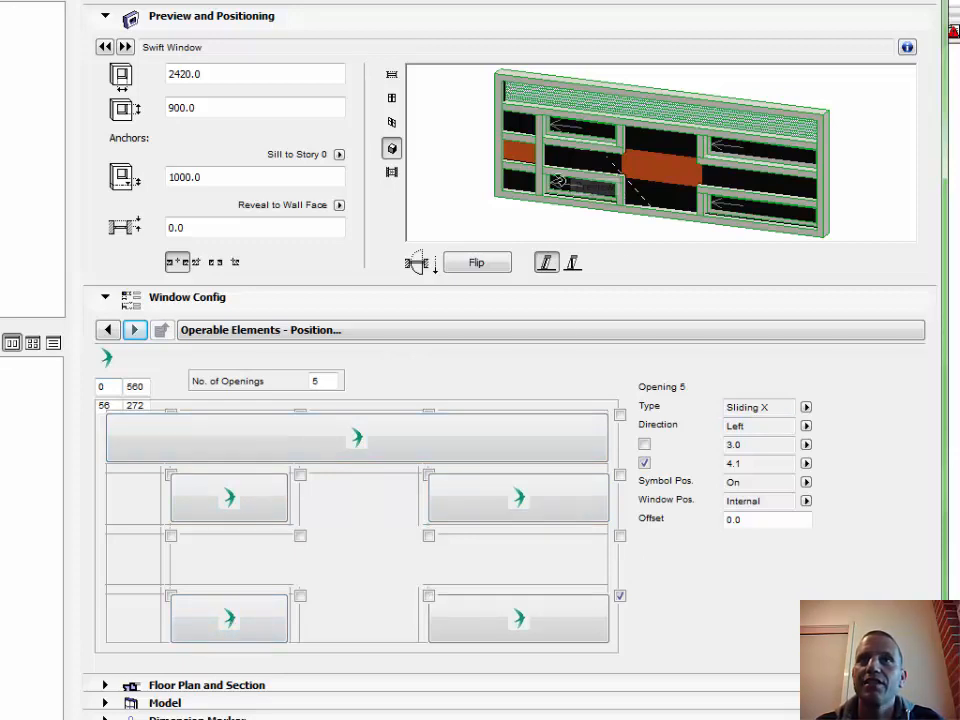
left_click(227, 618)
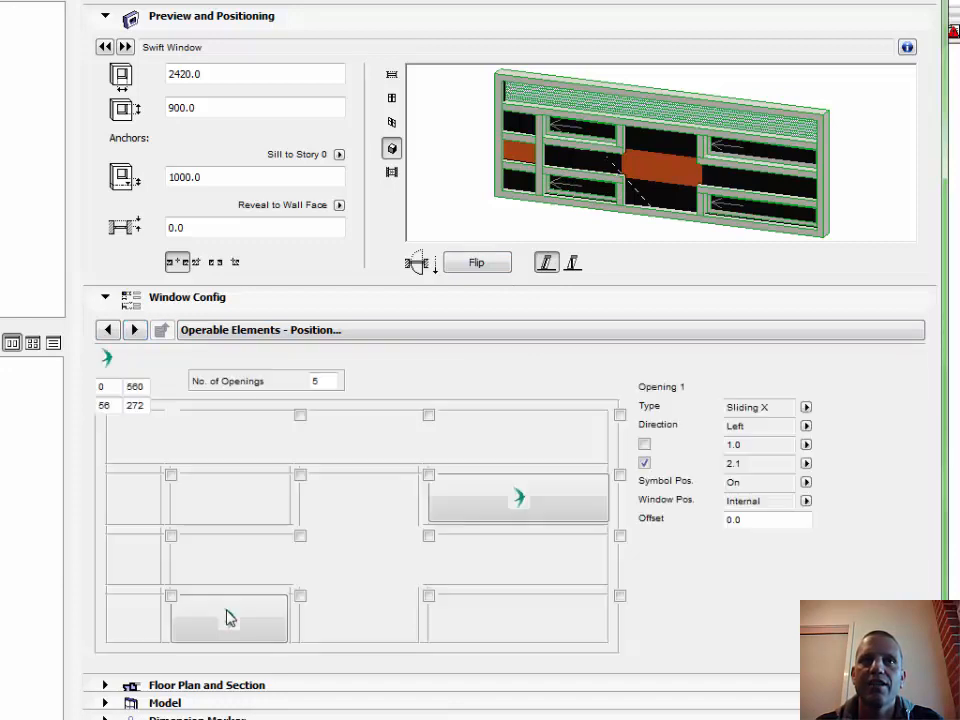
left_click(806, 408)
left_click(852, 454)
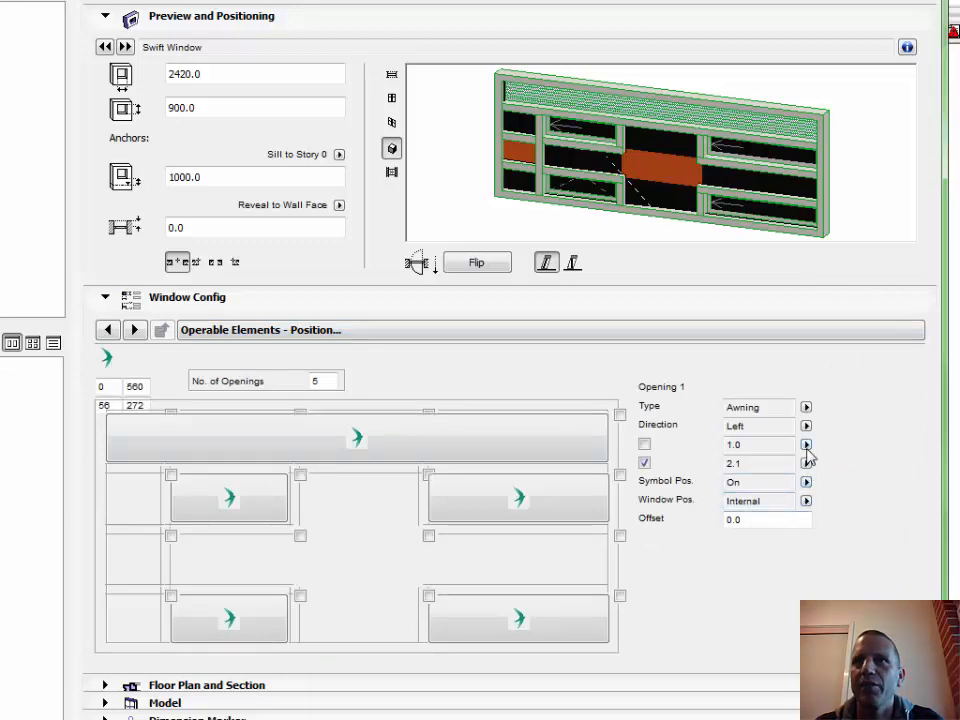
Try the Reverse symbol position on the awning opening, and settle on Standard.
left_click(806, 484)
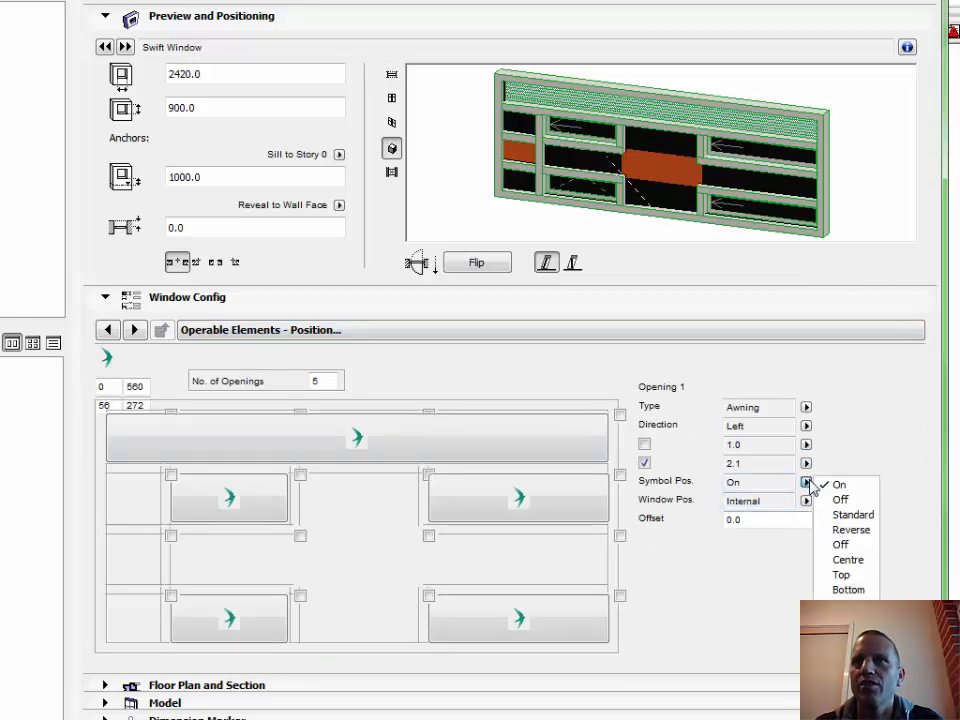
left_click(852, 530)
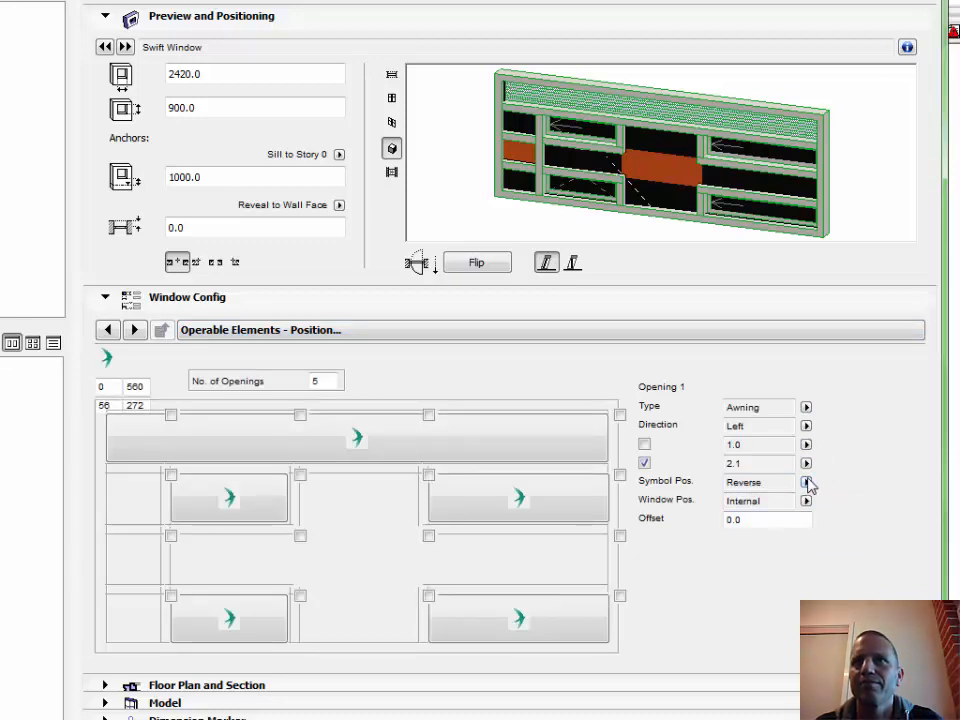
left_click(806, 483)
left_click(855, 515)
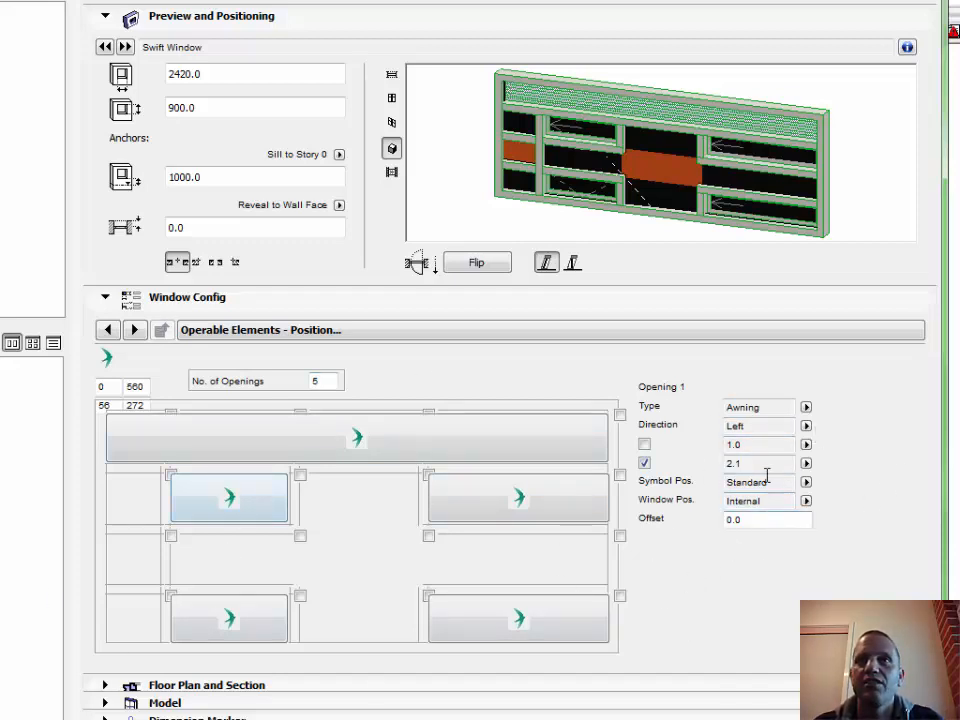
Move the awning opening to the first column's bottom panel, with its start node at 0.0 and its end node at 1.1.
left_click(645, 445)
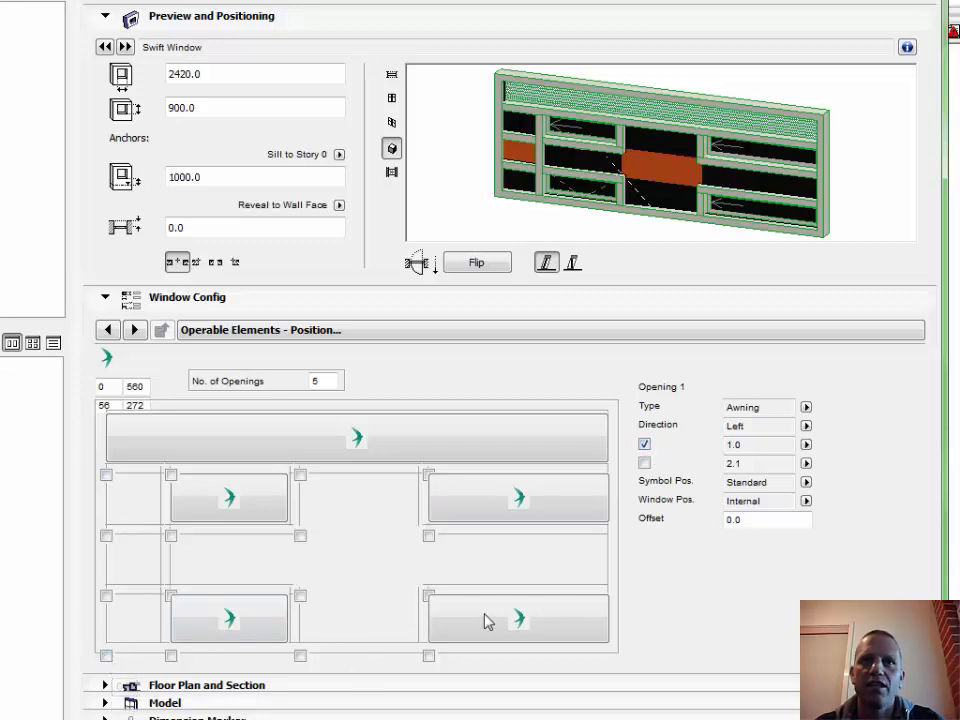
left_click(106, 656)
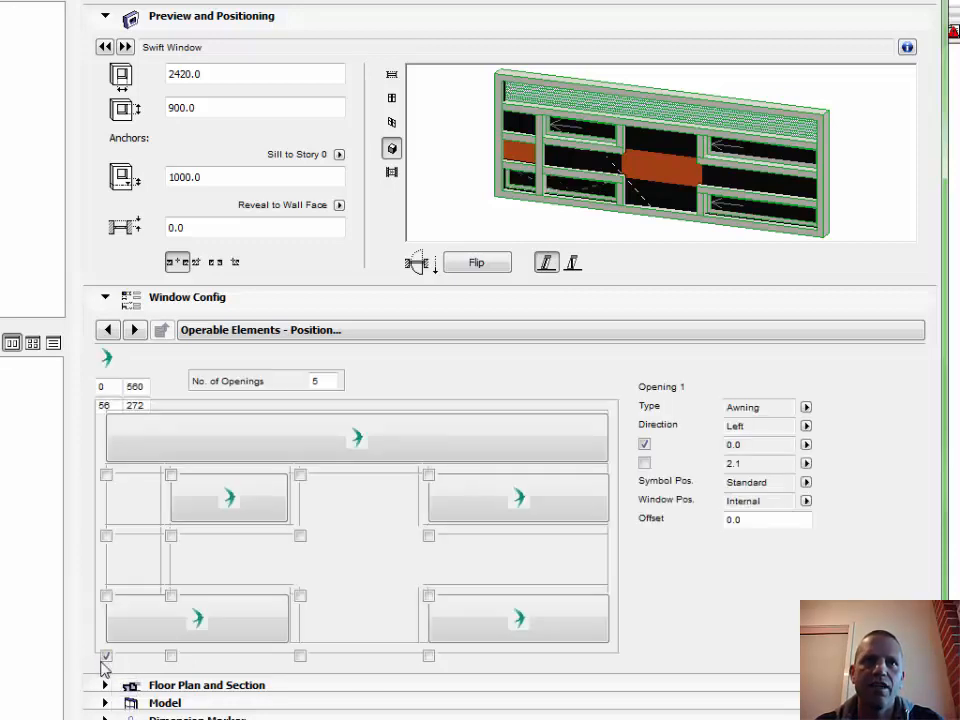
left_click(645, 464)
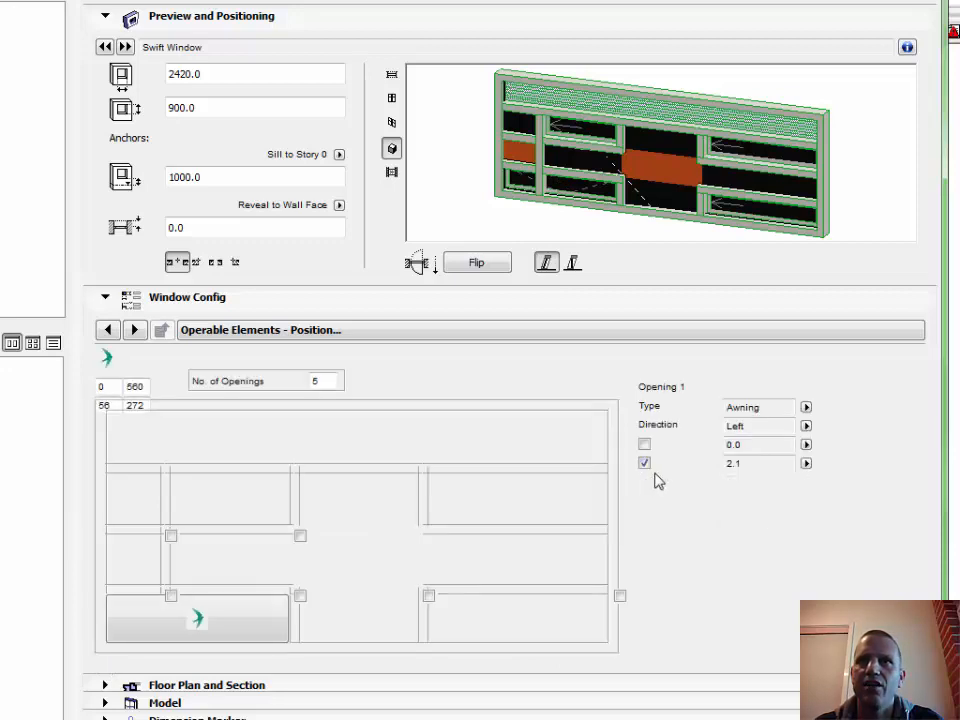
left_click(171, 596)
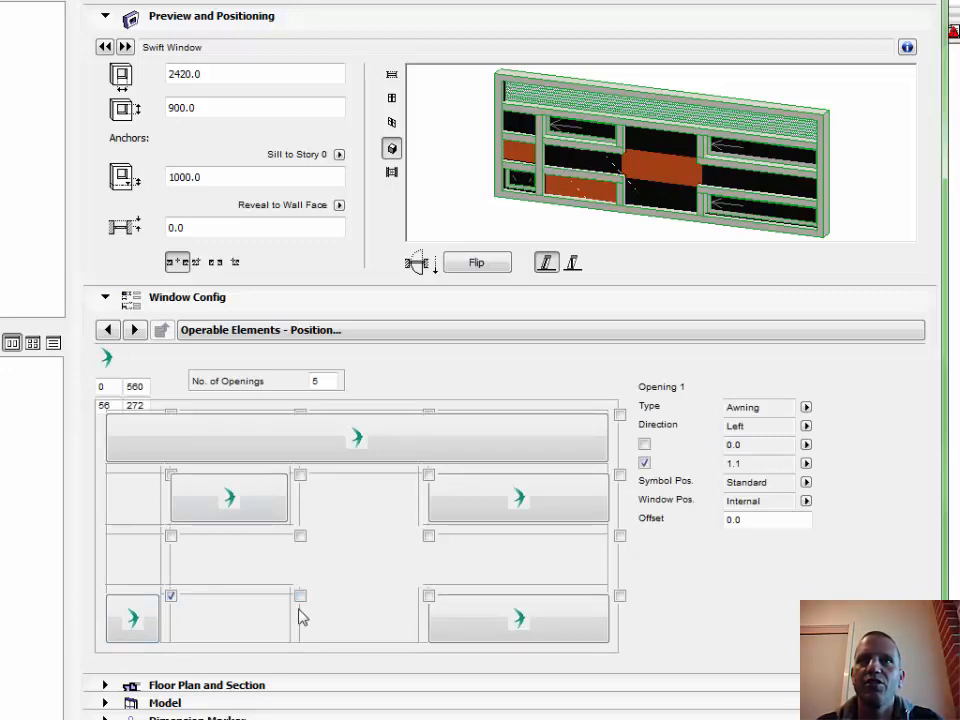
Place the awning opening in the third column's third-row panel, with its start node at 2.1 and its end node at 3.2.
left_click(645, 445)
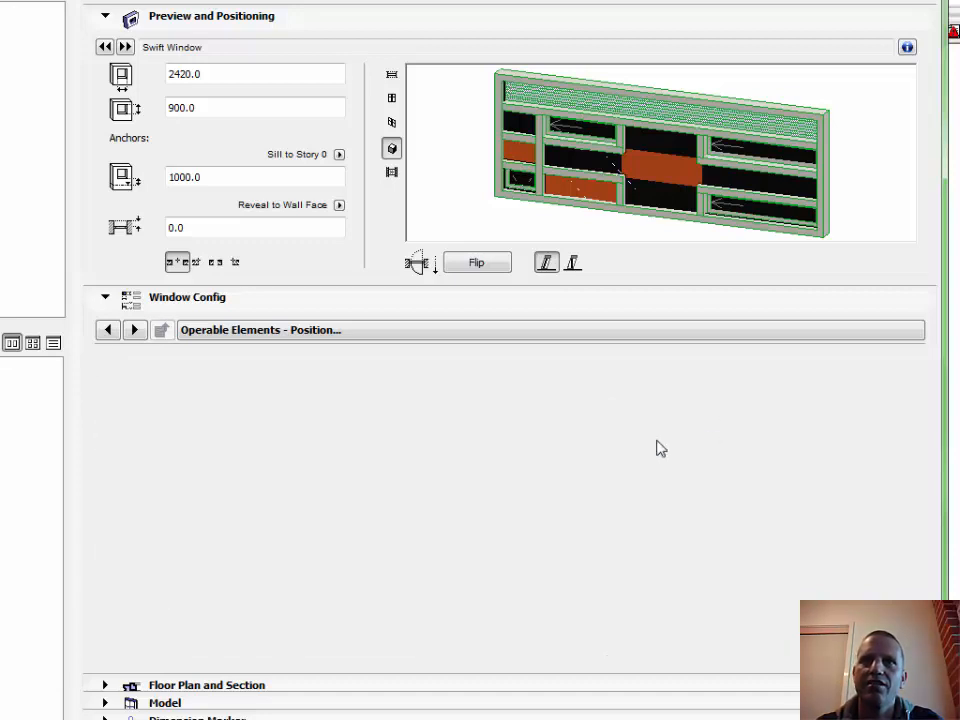
left_click(301, 598)
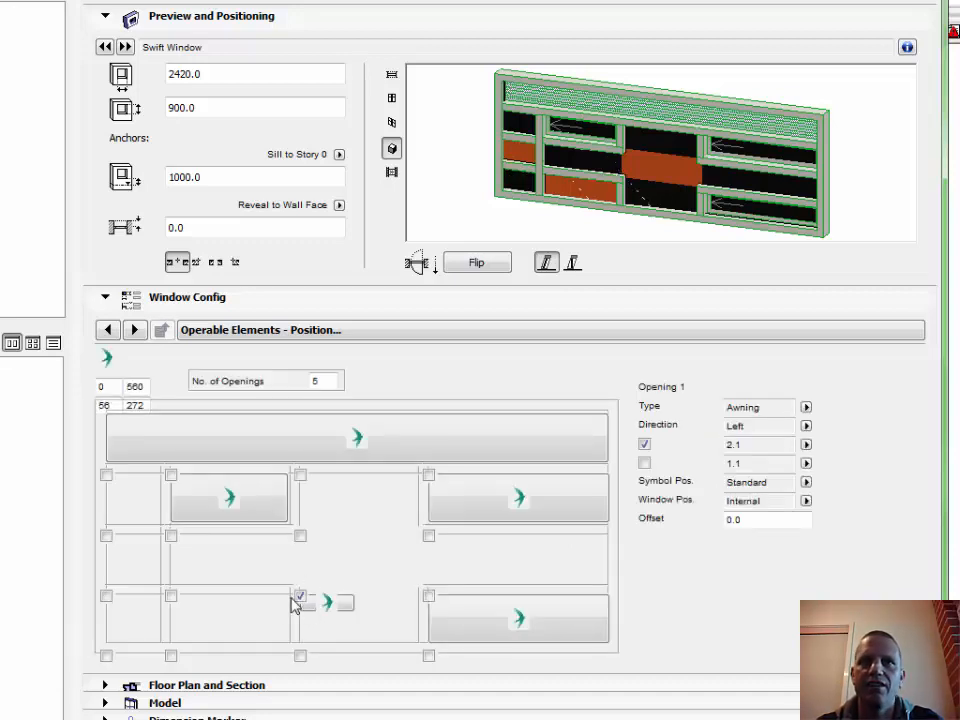
left_click(645, 464)
left_click(429, 537)
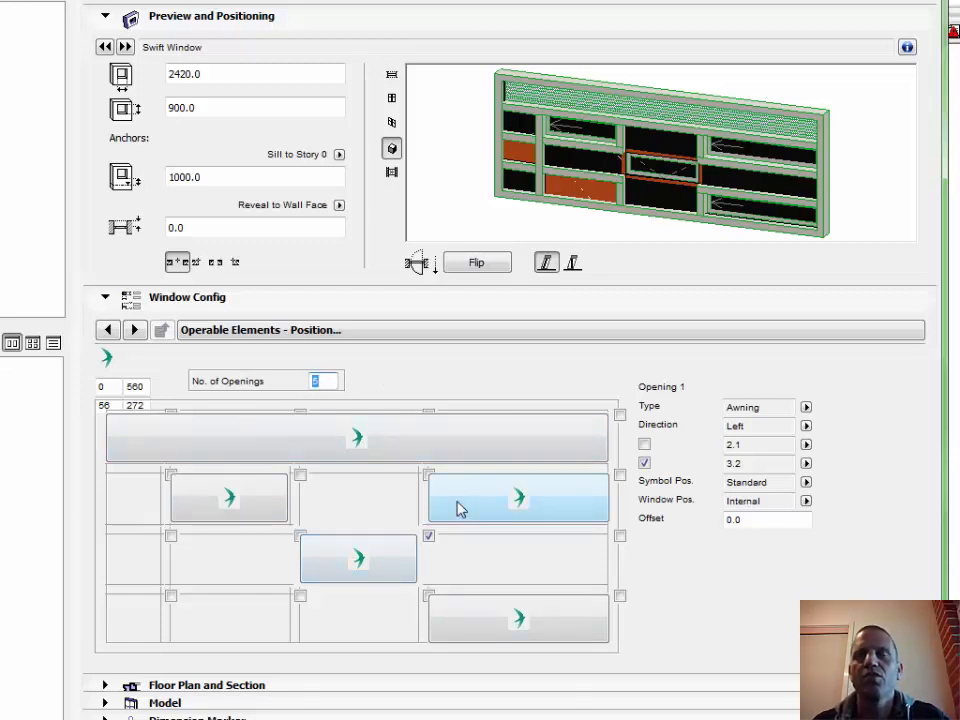
Open the list of available types for the central awning opening.
left_click(806, 407)
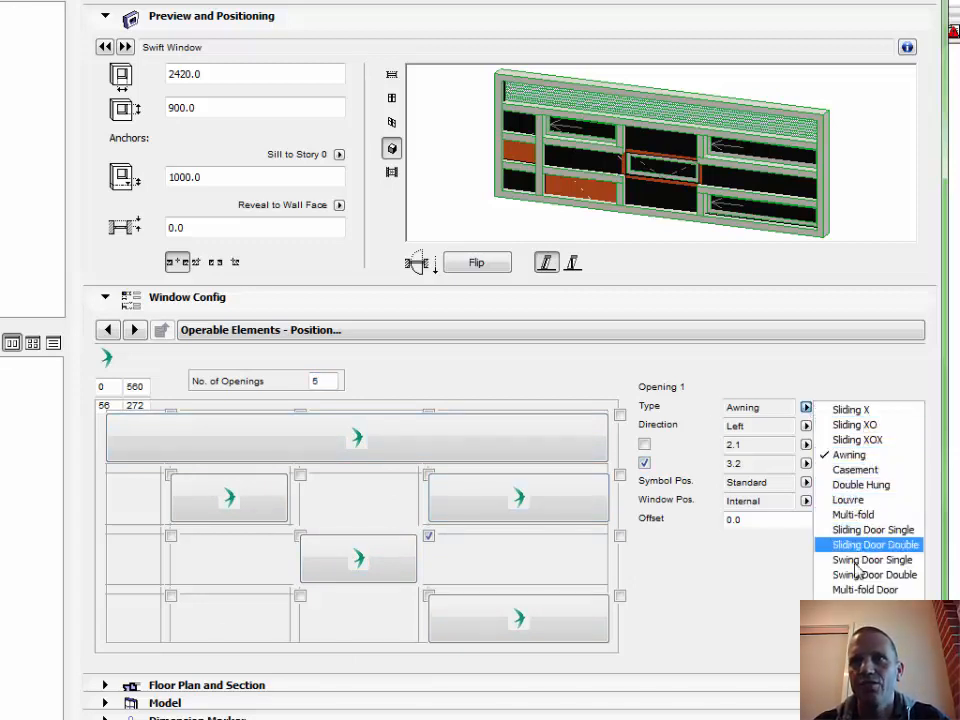